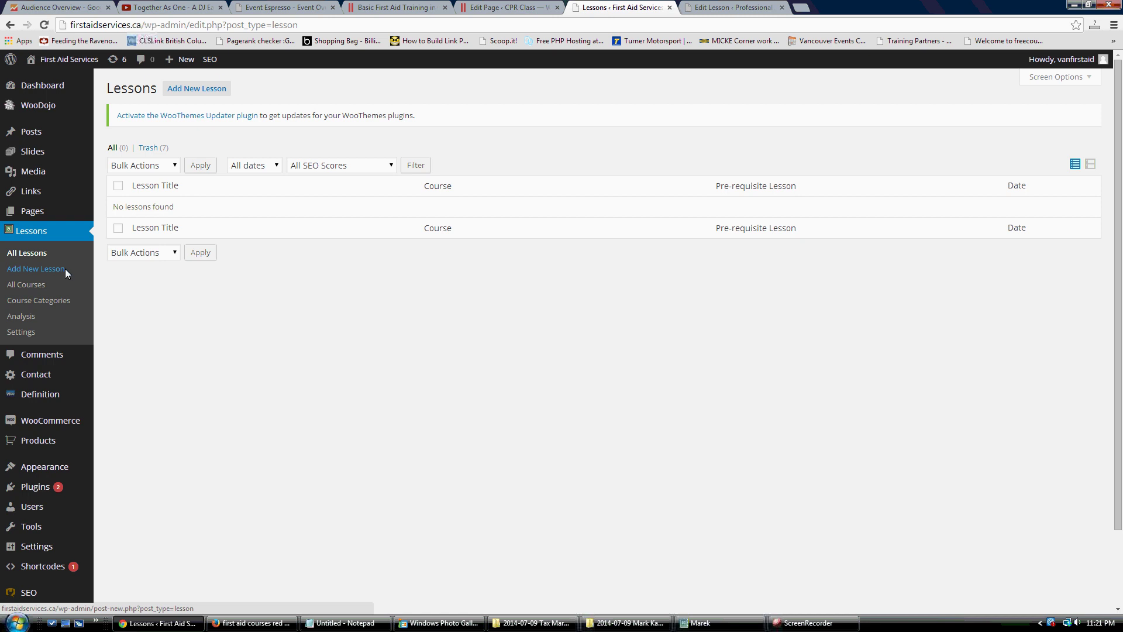
- Create a new lesson titled "Lesson 1 - Introduction to WHMIS"
{"action": "left_click", "coordinate": [209, 89]}
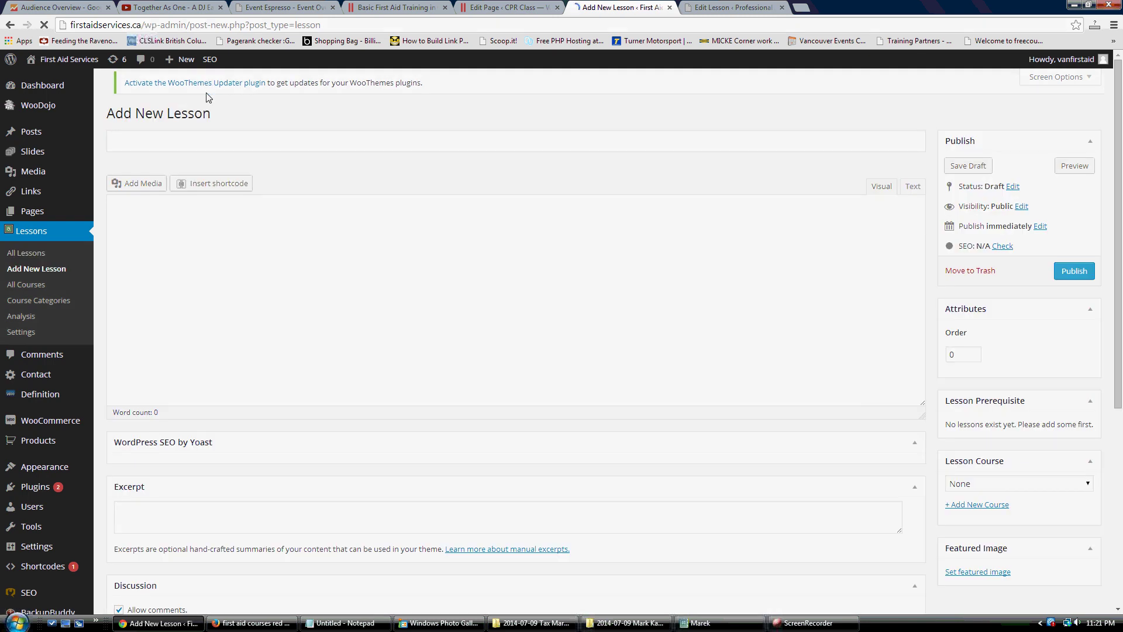
{"action": "left_click", "coordinate": [193, 154]}
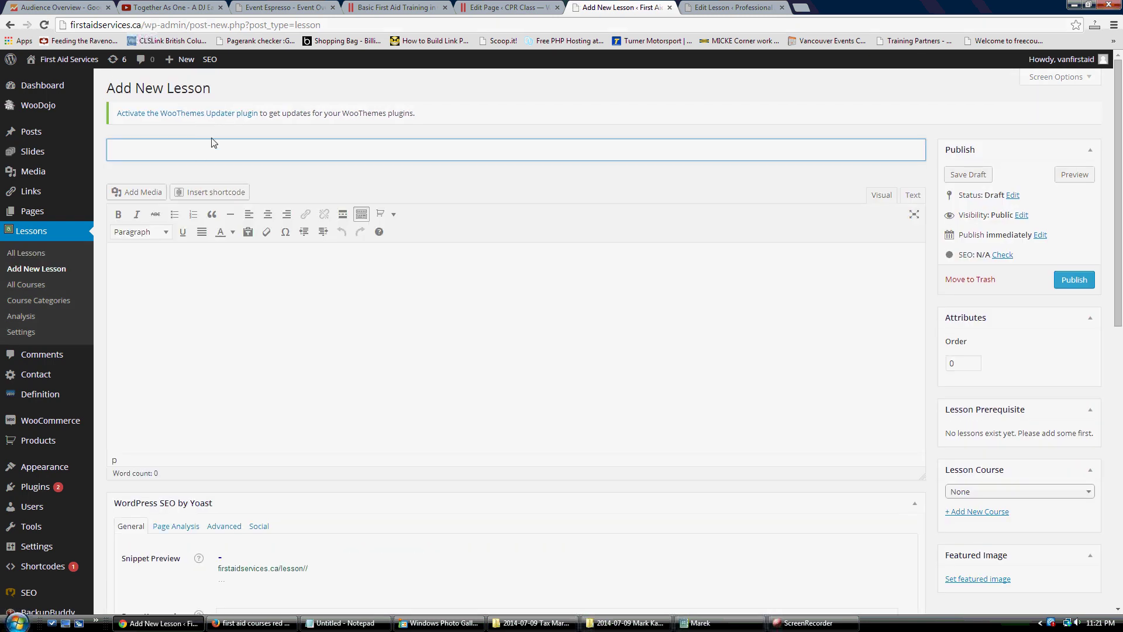
{"action": "type", "text": "Lesson 1 - Introduction to WHMIS"}
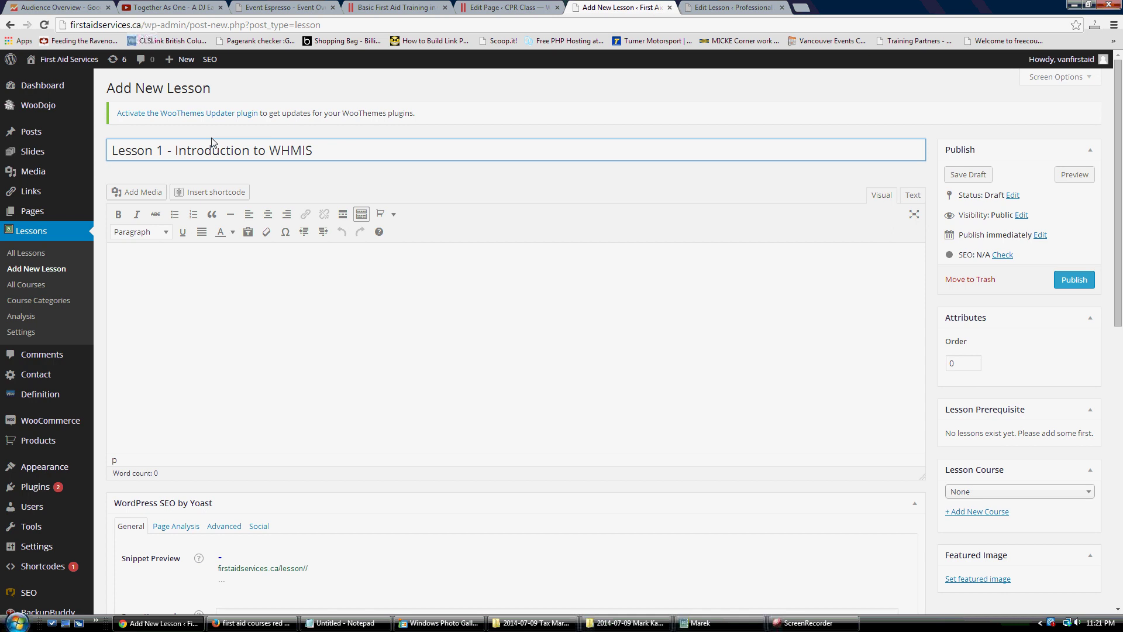
{"action": "left_click", "coordinate": [238, 280]}
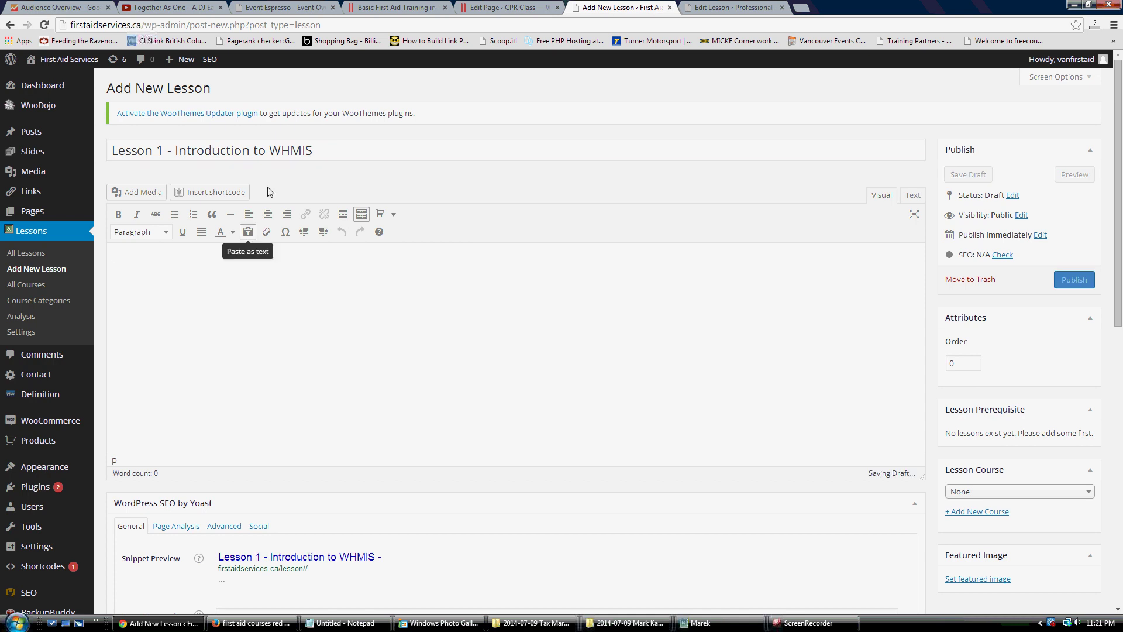
- Copy the lesson title "Lesson 1 - Introduction to WHMIS" into the lesson's SEO Title
{"action": "left_click_drag", "start_coordinate": [327, 154], "coordinate": [116, 153]}
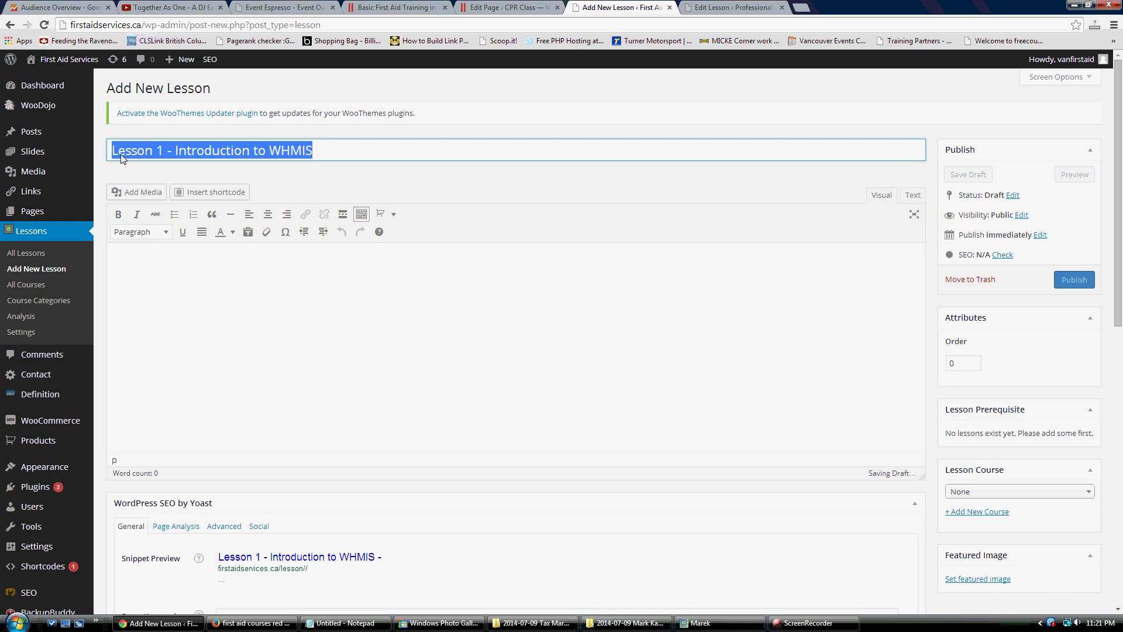
{"action": "right_click", "coordinate": [133, 154]}
{"action": "left_click", "coordinate": [159, 212]}
{"action": "scroll", "coordinate": [162, 476], "scroll_direction": "down", "scroll_amount": 2}
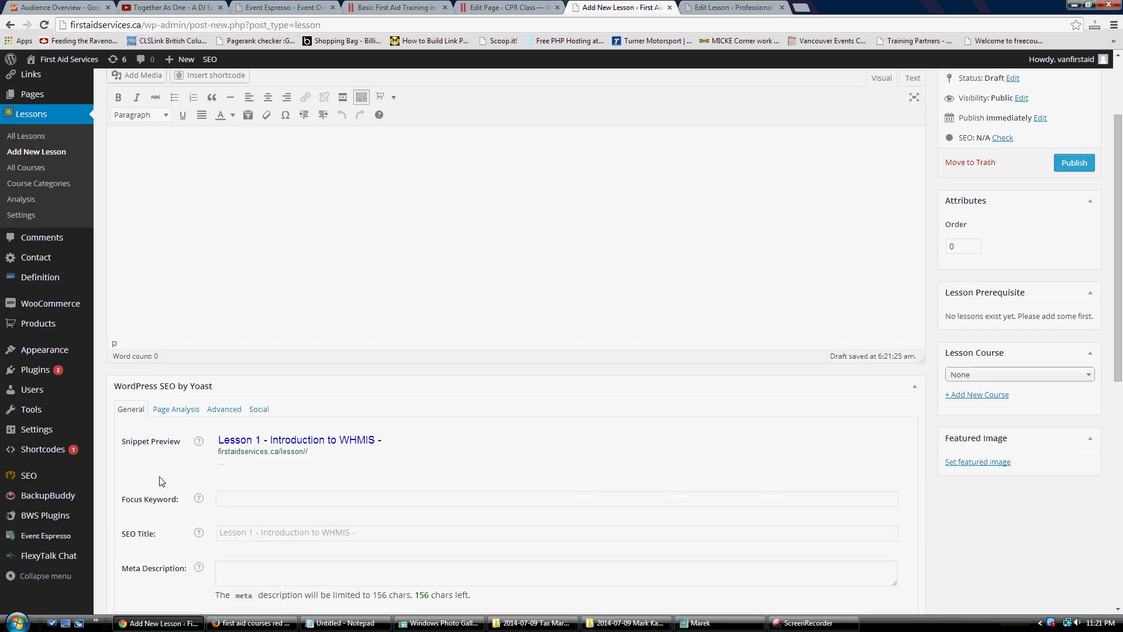
{"action": "scroll", "coordinate": [162, 481], "scroll_direction": "down", "scroll_amount": 1}
{"action": "right_click", "coordinate": [229, 473]}
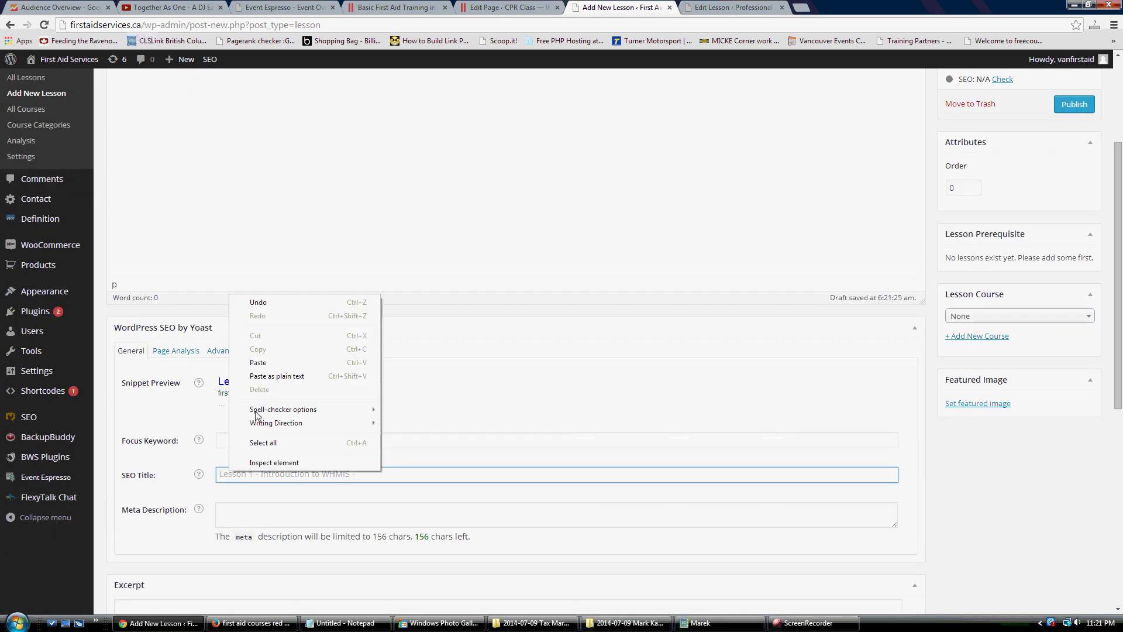
{"action": "left_click", "coordinate": [258, 362]}
{"action": "left_click", "coordinate": [233, 244]}
{"action": "scroll", "coordinate": [232, 243], "scroll_direction": "up", "scroll_amount": 3}
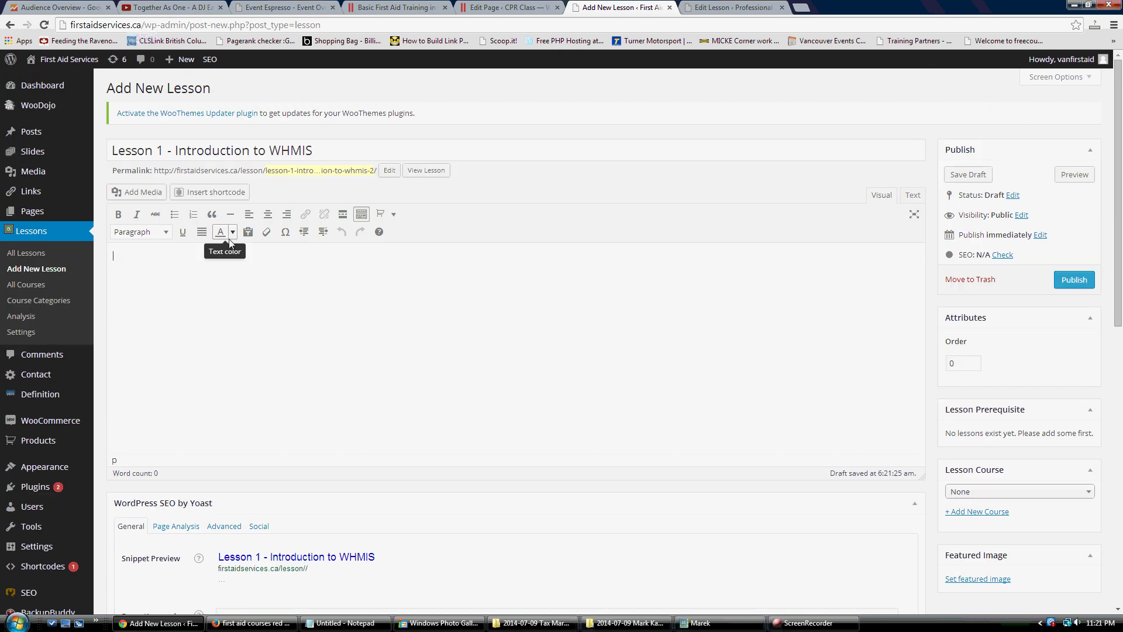
- Assign the lesson to the WHMIS Online Certification course and disallow comments on it
{"action": "left_click", "coordinate": [1086, 495]}
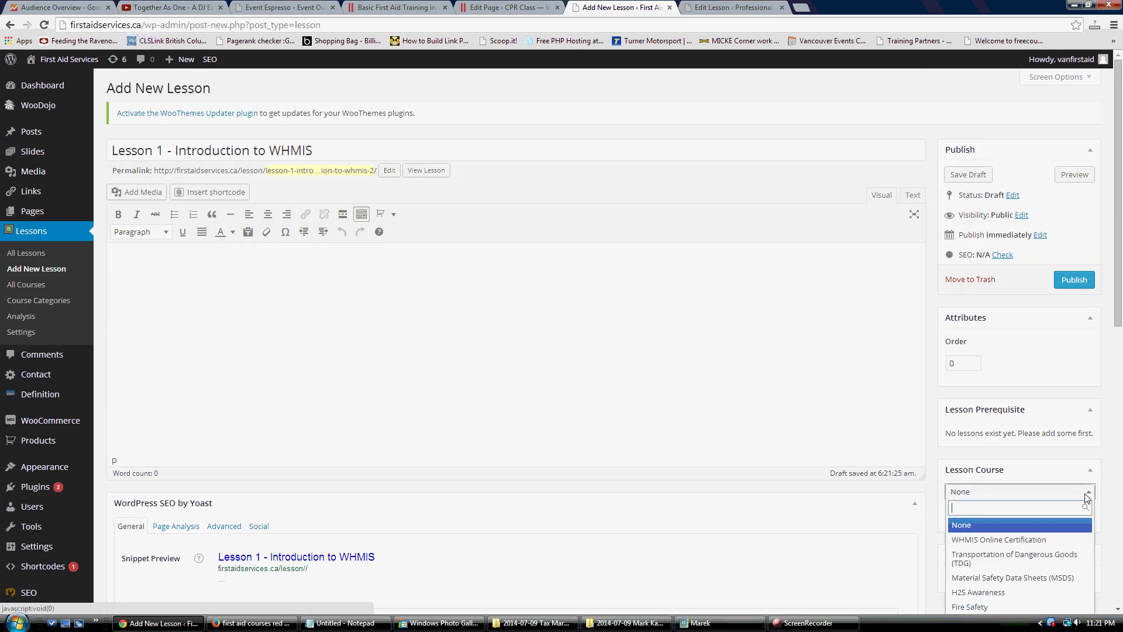
{"action": "left_click", "coordinate": [1034, 539]}
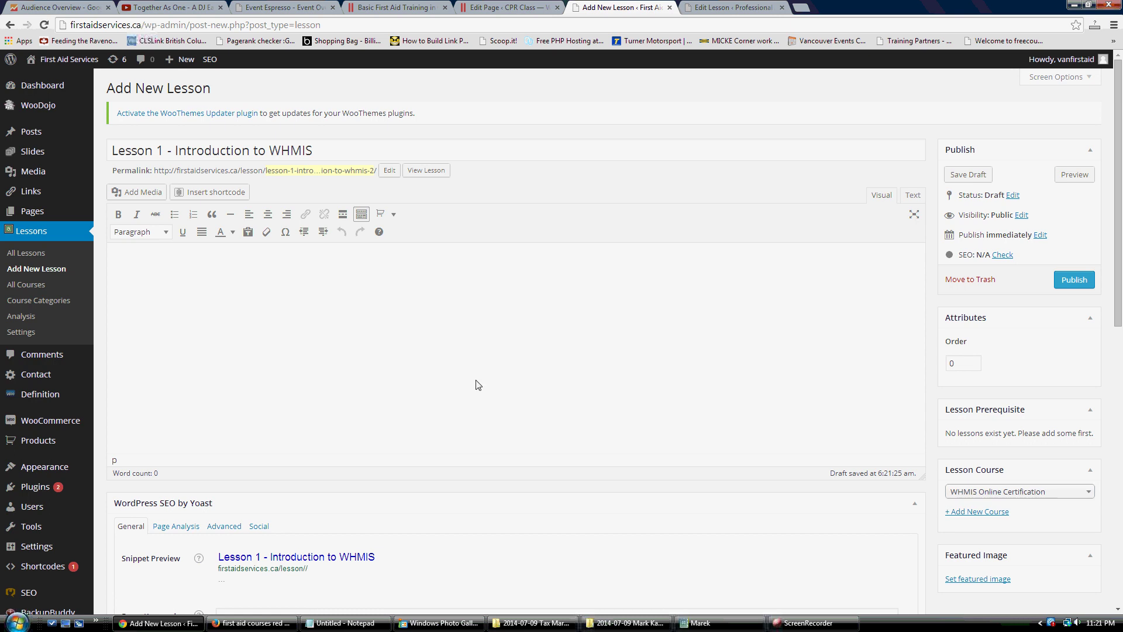
{"action": "scroll", "coordinate": [492, 433], "scroll_direction": "down", "scroll_amount": 5}
{"action": "scroll", "coordinate": [495, 436], "scroll_direction": "down", "scroll_amount": 4}
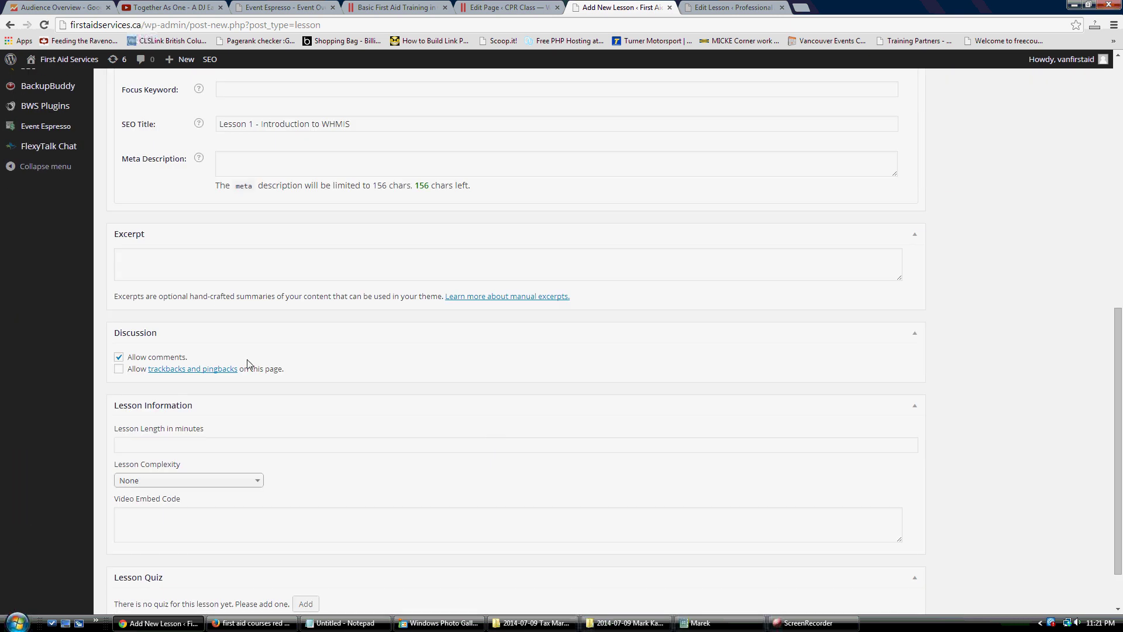
{"action": "left_click", "coordinate": [119, 356]}
{"action": "scroll", "coordinate": [406, 385], "scroll_direction": "down", "scroll_amount": 1}
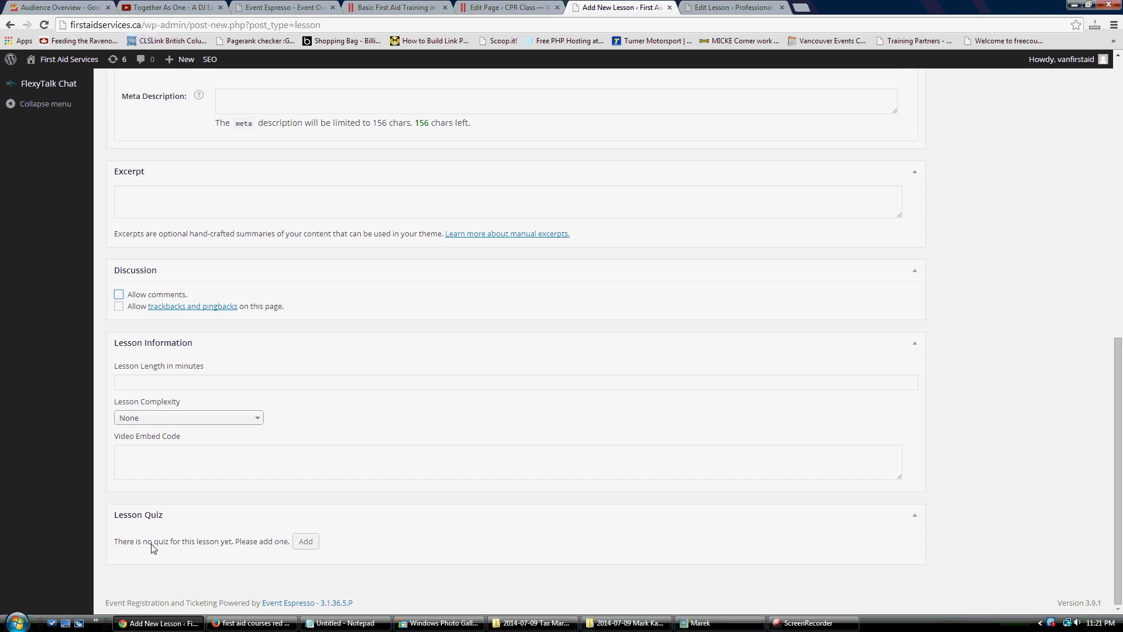
- Start the lesson body with "In this lesson we will learn the basics behind WHMIS training. This course is to"
{"action": "scroll", "coordinate": [264, 534], "scroll_direction": "up", "scroll_amount": 7}
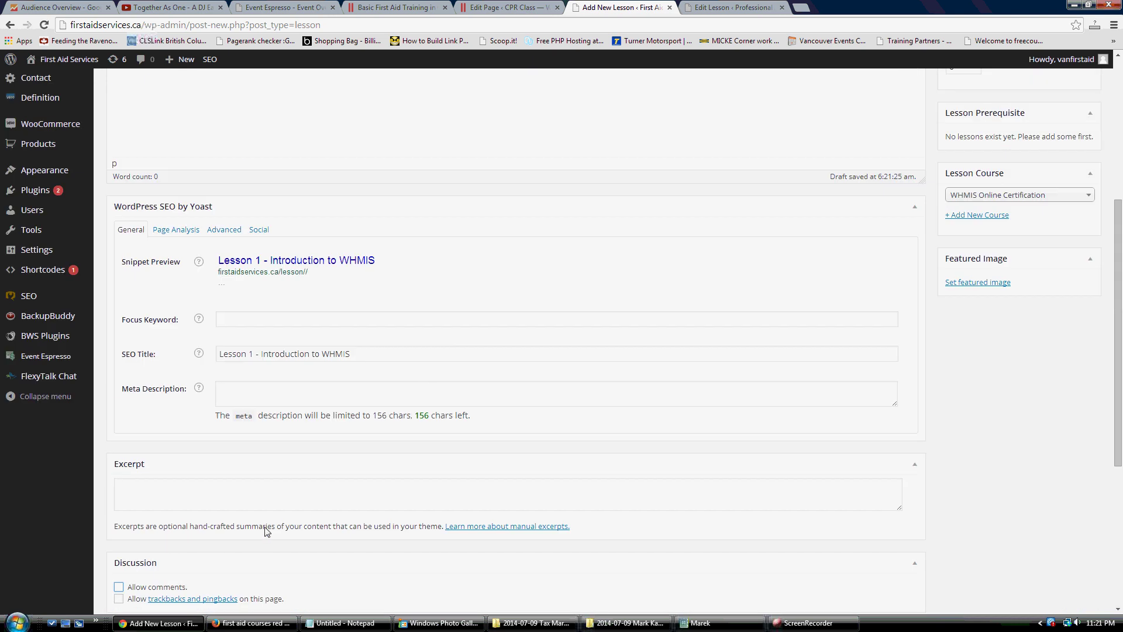
{"action": "scroll", "coordinate": [264, 534], "scroll_direction": "up", "scroll_amount": 3}
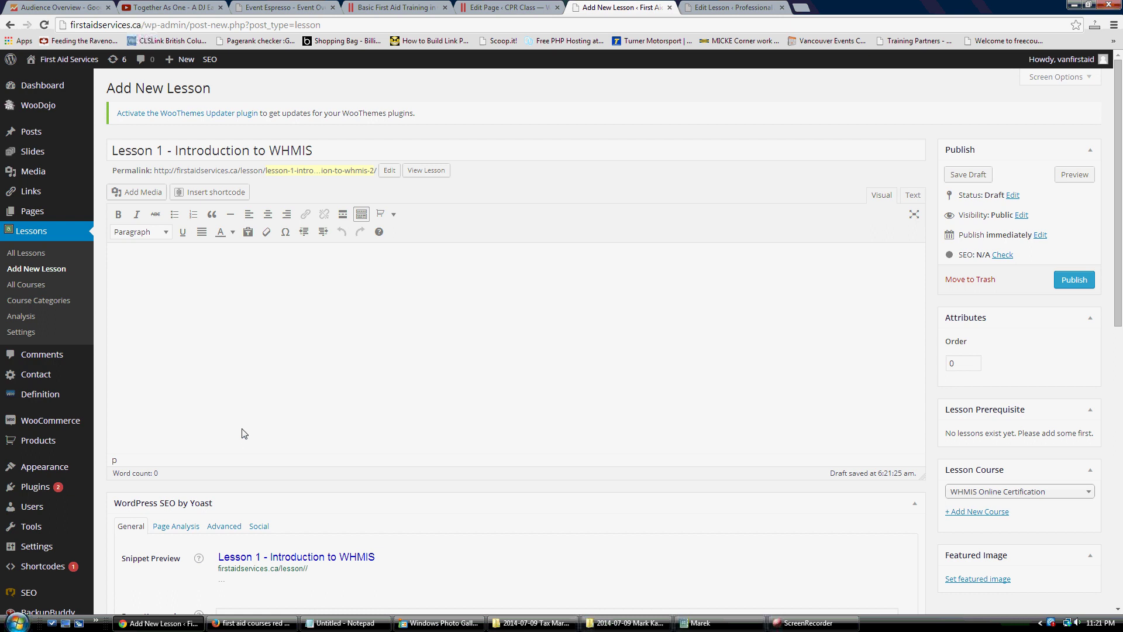
{"action": "left_click", "coordinate": [243, 294]}
{"action": "type", "text": "In thi ss lesson we will learn the basic"}
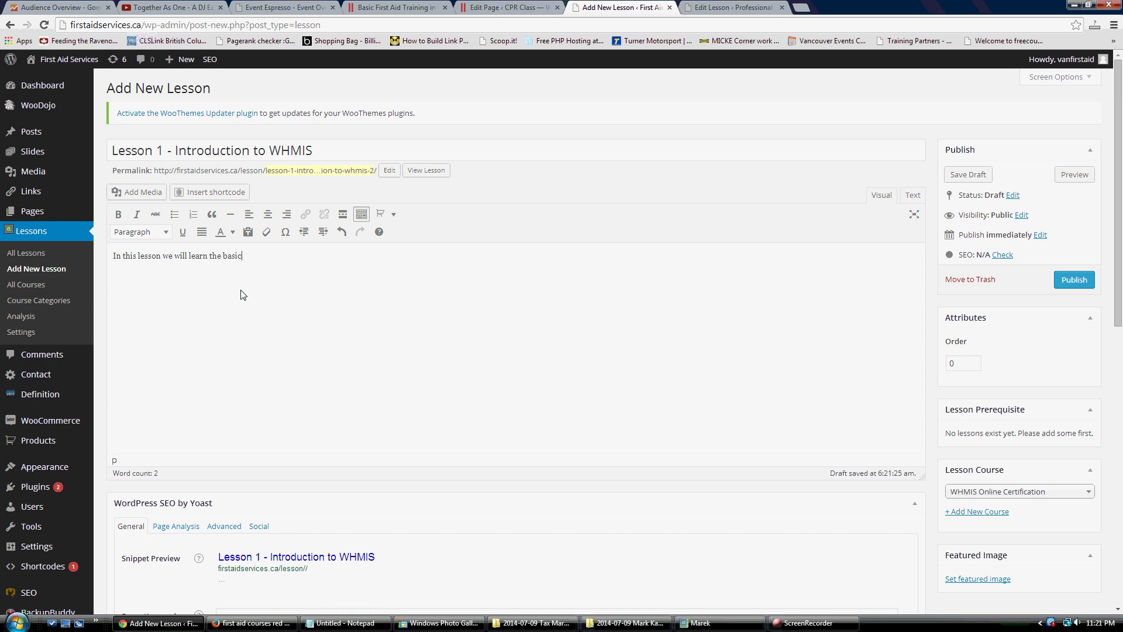
{"action": "type", "text": "s behind WHMIS training. This course is to "}
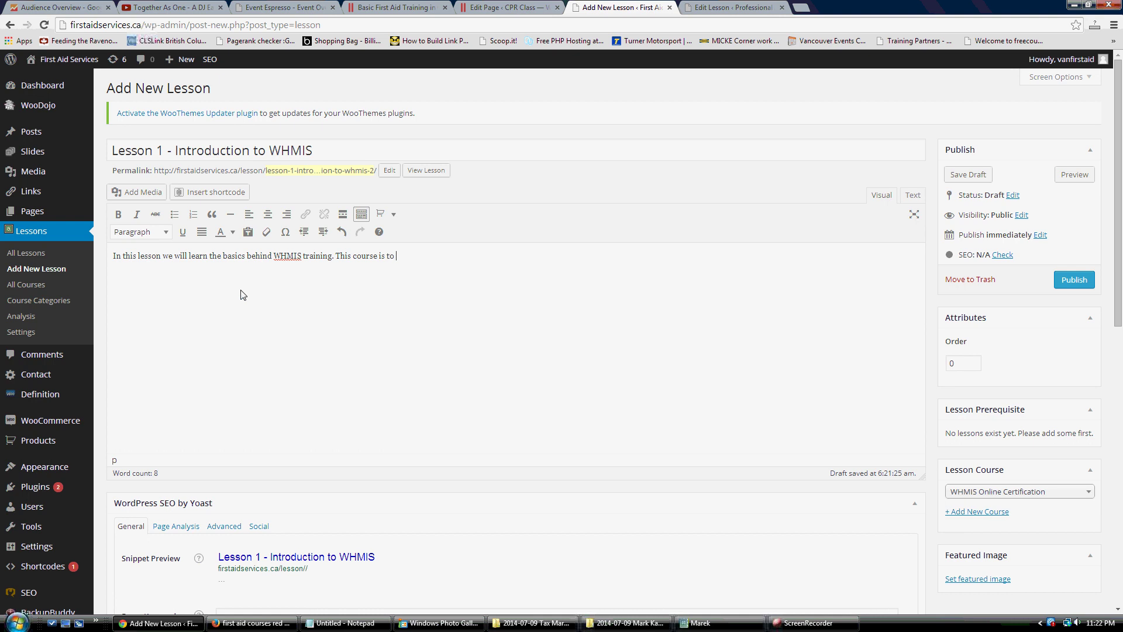
- Continue the opening paragraph with "ensure that you follow safety precautions when managing potentially harmful substances in the workplace."
{"action": "type", "text": "ensure that you follow safety precautions"}
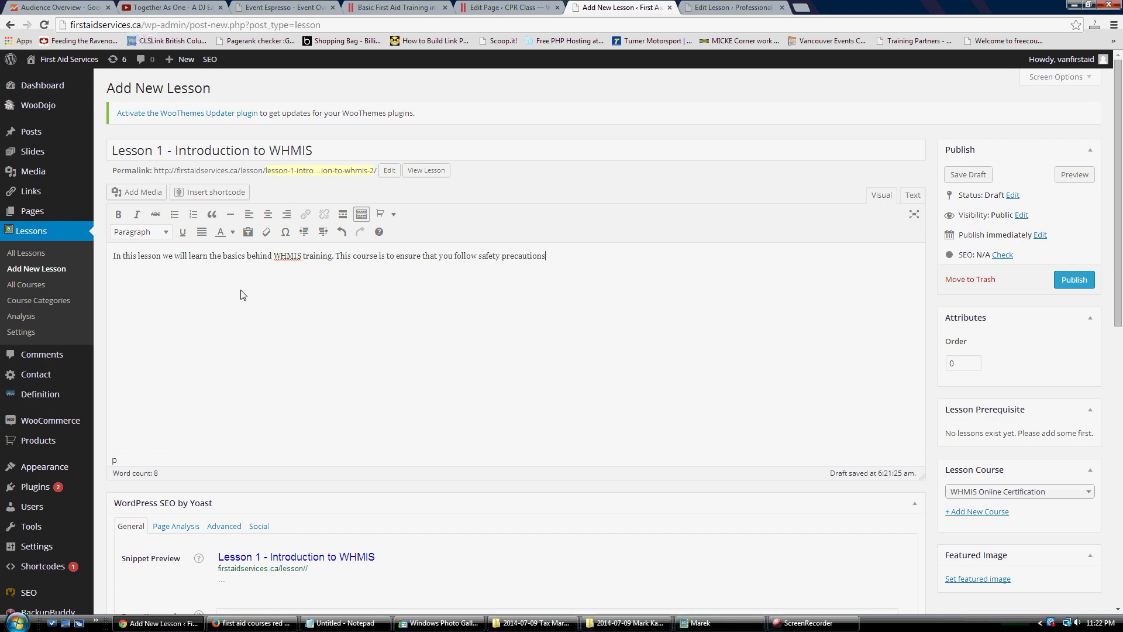
{"action": "type", "text": " and"}
{"action": "key", "text": "BackSpace"}
{"action": "key", "text": "BackSpace"}
{"action": "key", "text": "BackSpace"}
{"action": "key", "text": "BackSpace"}
{"action": "type", "text": "when managing potentially hamerful"}
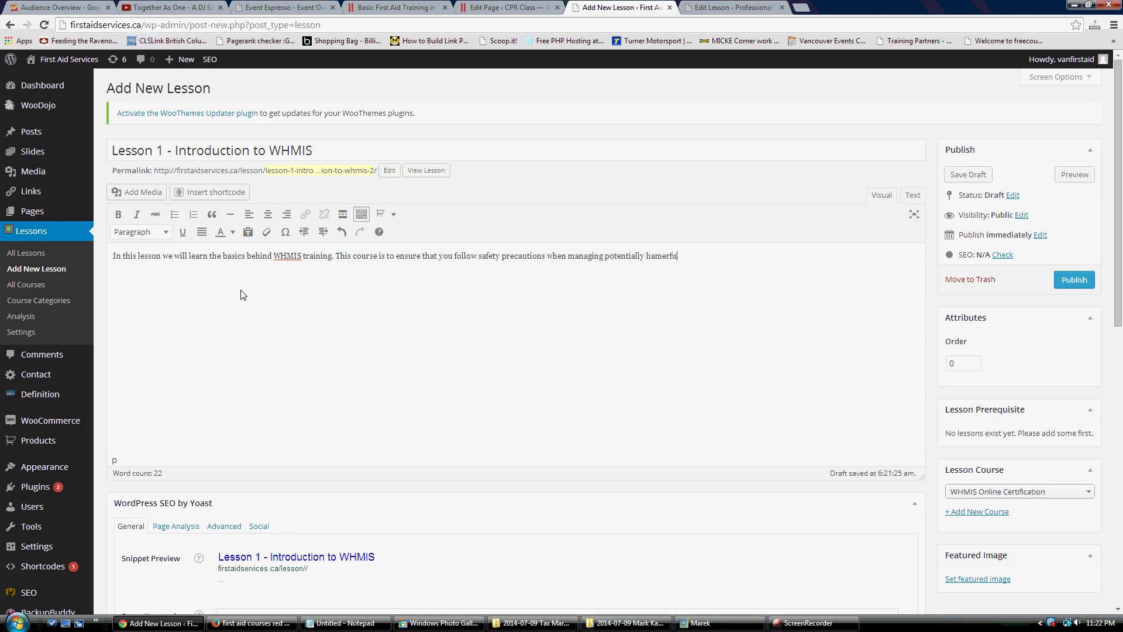
{"action": "key", "text": "BackSpace"}
{"action": "key", "text": "BackSpace"}
{"action": "key", "text": "BackSpace"}
{"action": "key", "text": "BackSpace"}
{"action": "key", "text": "BackSpace"}
{"action": "key", "text": "BackSpace"}
{"action": "type", "text": "rmful substances in the workp"}
{"action": "key", "text": "BackSpace"}
{"action": "type", "text": "lace. W"}
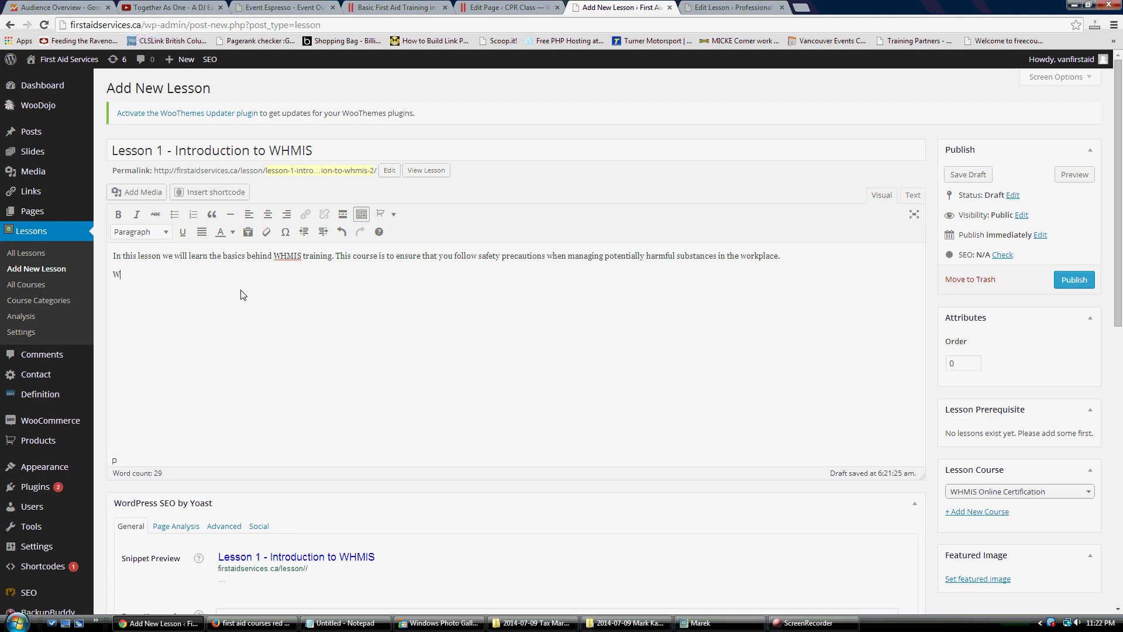
- Add the lines "What is a harmful substance?" and "The following is a list of some harmful substances in the workplace:" below the opening paragraph
{"action": "type", "text": "hat is a harmful substance?"}
{"action": "key", "text": "Return"}
{"action": "type", "text": "The following is "}
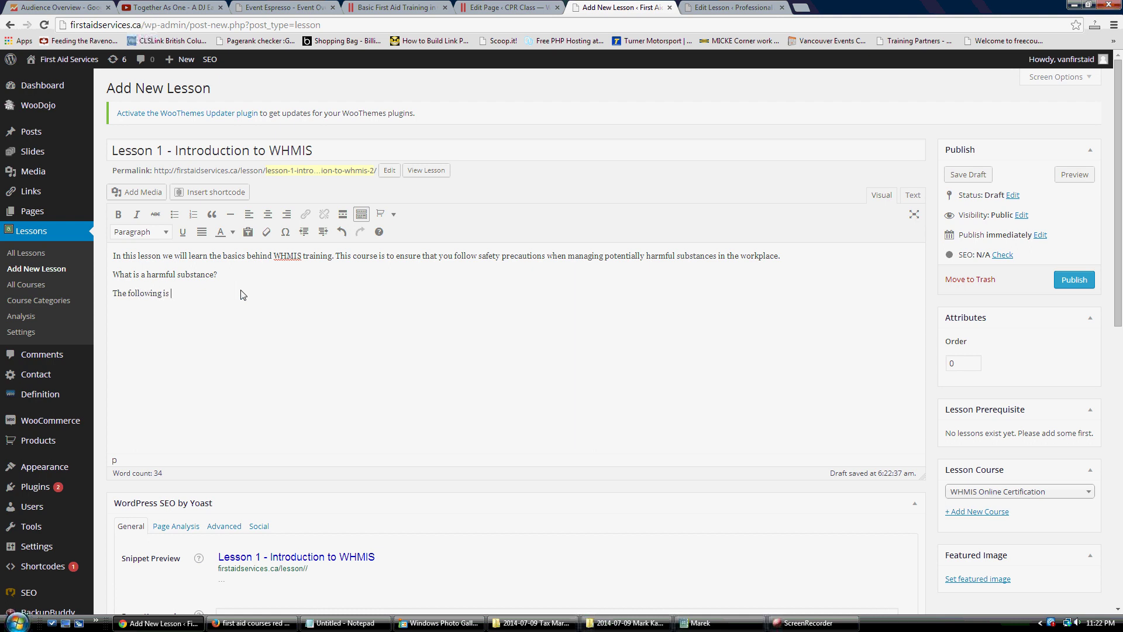
{"action": "type", "text": "a list of some harmful substances in the workplace: "}
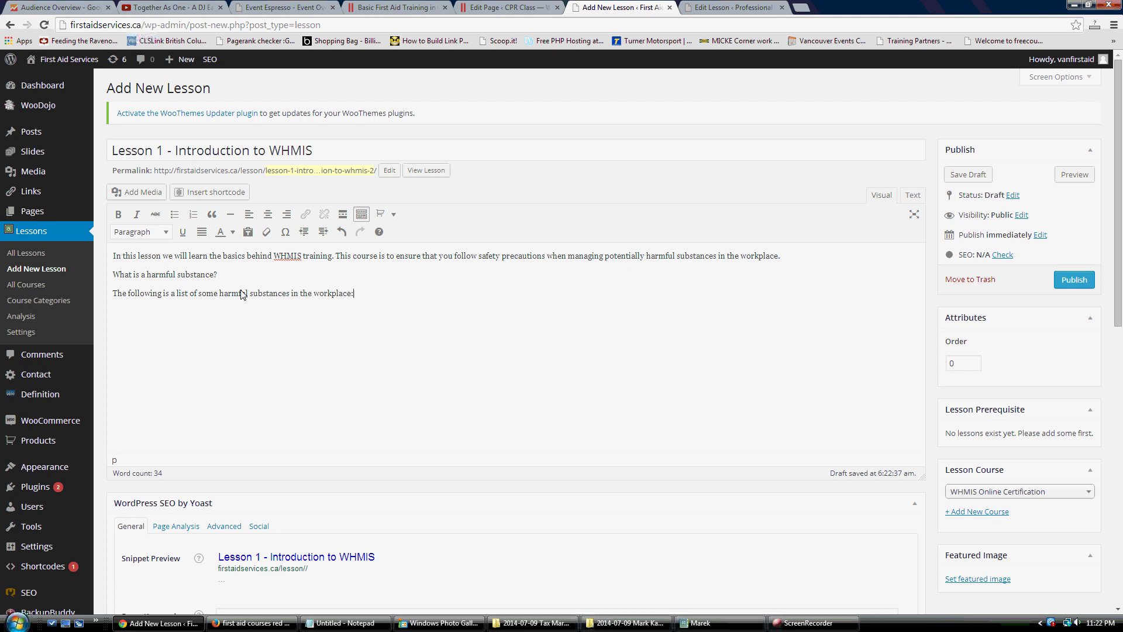
- Add separate lines for "chlorine", "hydrochloric acid" and "bleach", followed by "In this course we will learn...."
{"action": "type", "text": "chlorine"}
{"action": "key", "text": "Return"}
{"action": "type", "text": "hydrochloric acid bleach"}
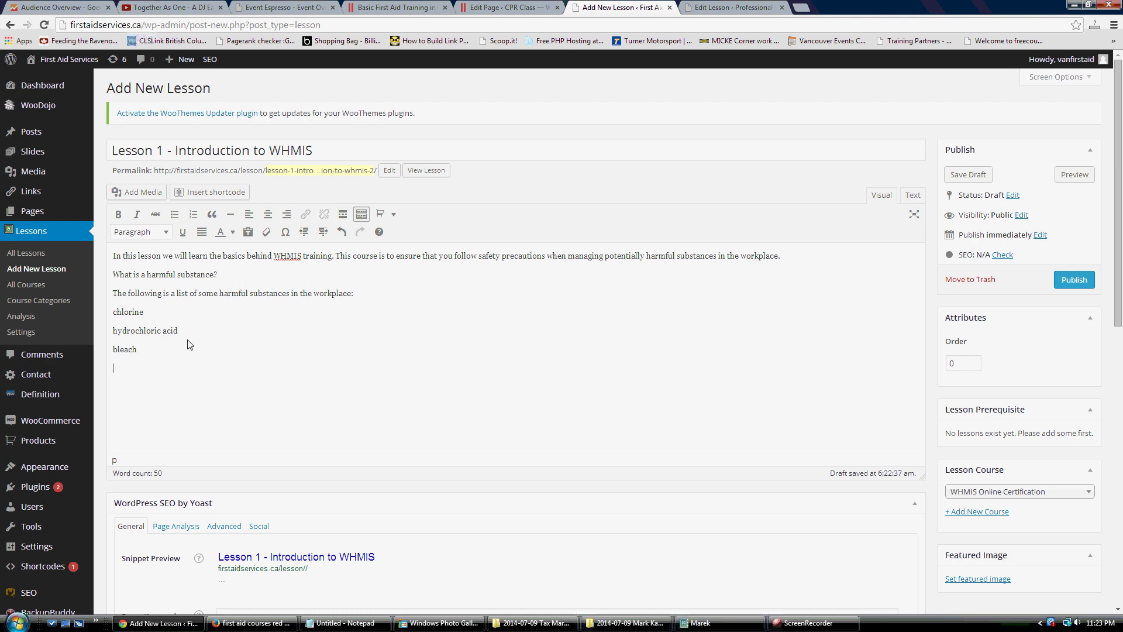
{"action": "type", "text": "In this course we will learn...."}
- Format the three substance lines as a bulleted list and "What is a harmful substance?" as a bold Heading 3
{"action": "left_click_drag", "start_coordinate": [139, 349], "coordinate": [111, 315]}
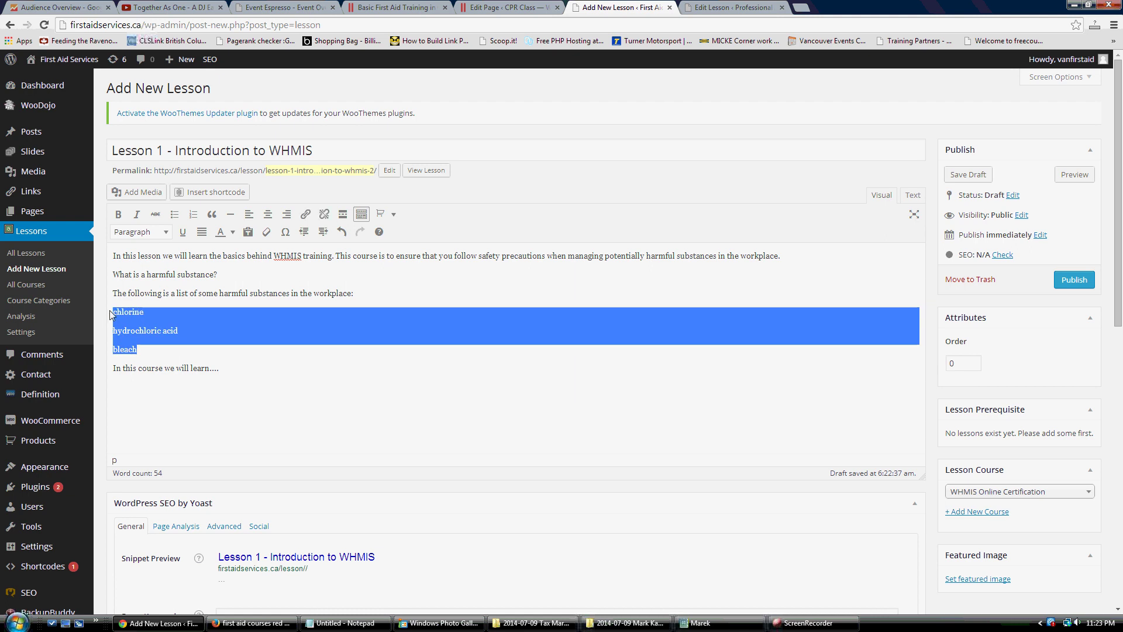
{"action": "left_click", "coordinate": [174, 214]}
{"action": "left_click_drag", "start_coordinate": [218, 275], "coordinate": [114, 277]}
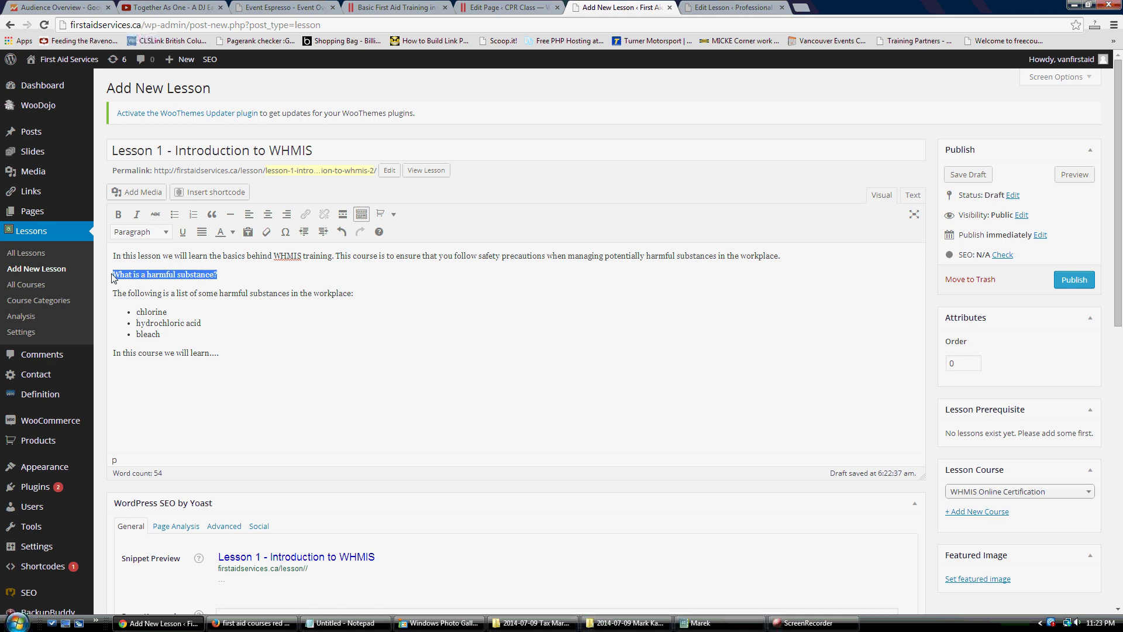
{"action": "left_click", "coordinate": [166, 233]}
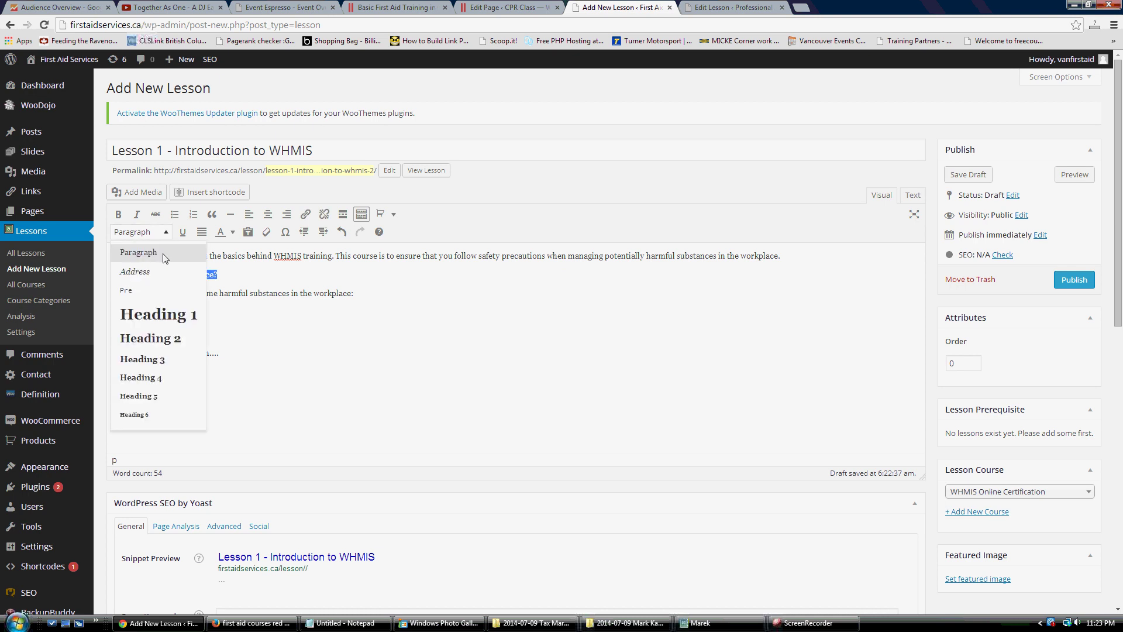
{"action": "left_click", "coordinate": [142, 358]}
{"action": "left_click", "coordinate": [118, 214]}
{"action": "left_click", "coordinate": [193, 311]}
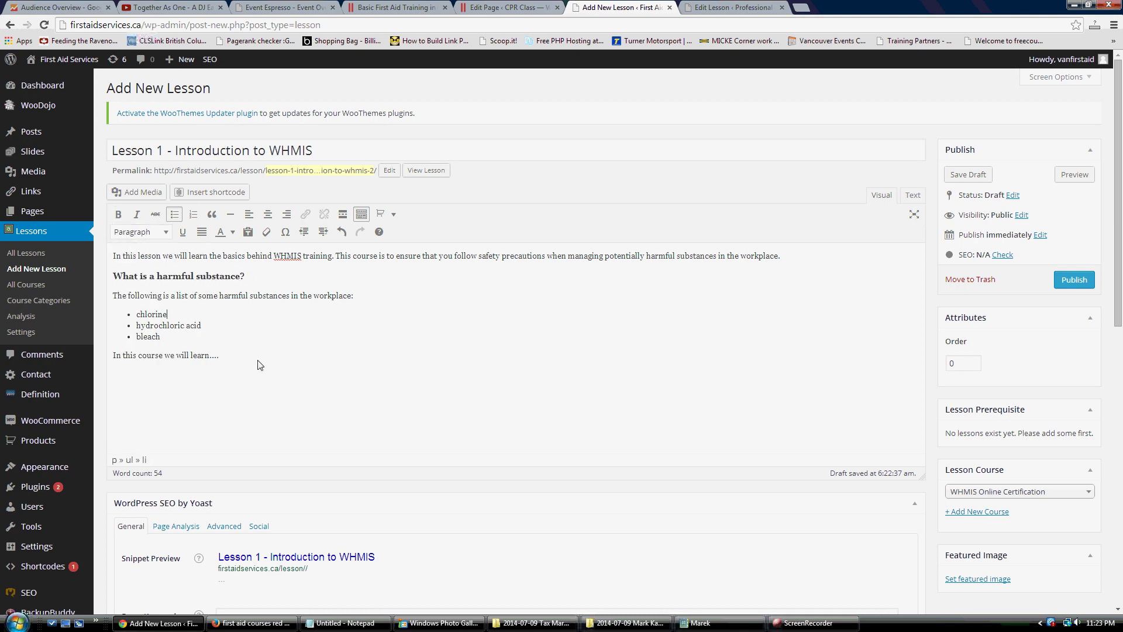
- Publish the "Lesson 1 - Introduction to WHMIS" lesson
{"action": "scroll", "coordinate": [246, 366], "scroll_direction": "down", "scroll_amount": 2}
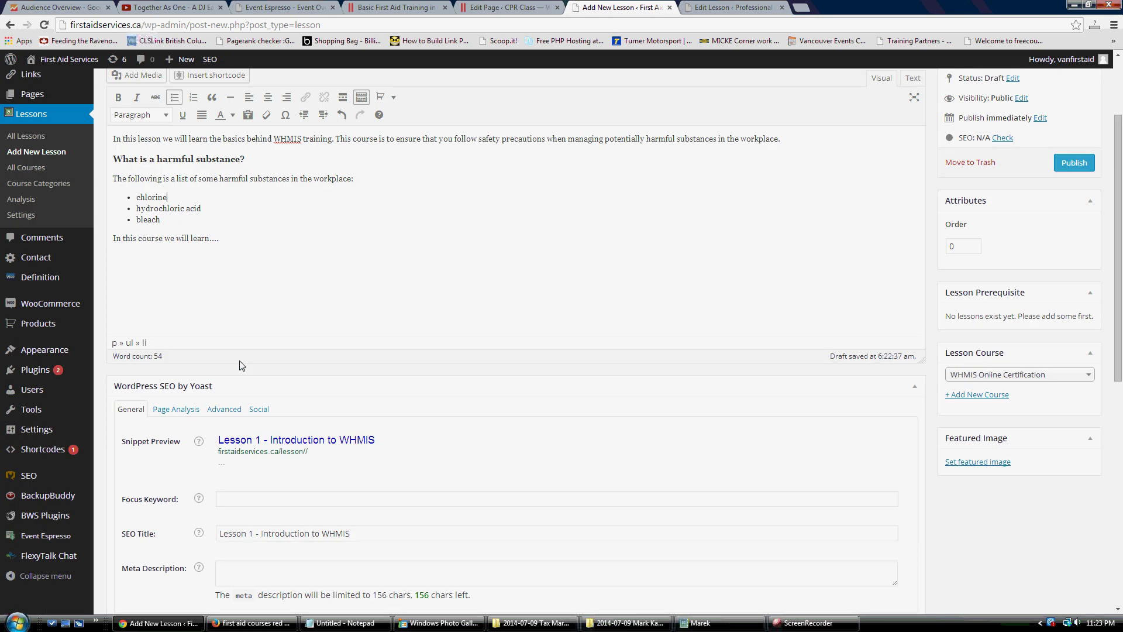
{"action": "scroll", "coordinate": [239, 363], "scroll_direction": "up", "scroll_amount": 2}
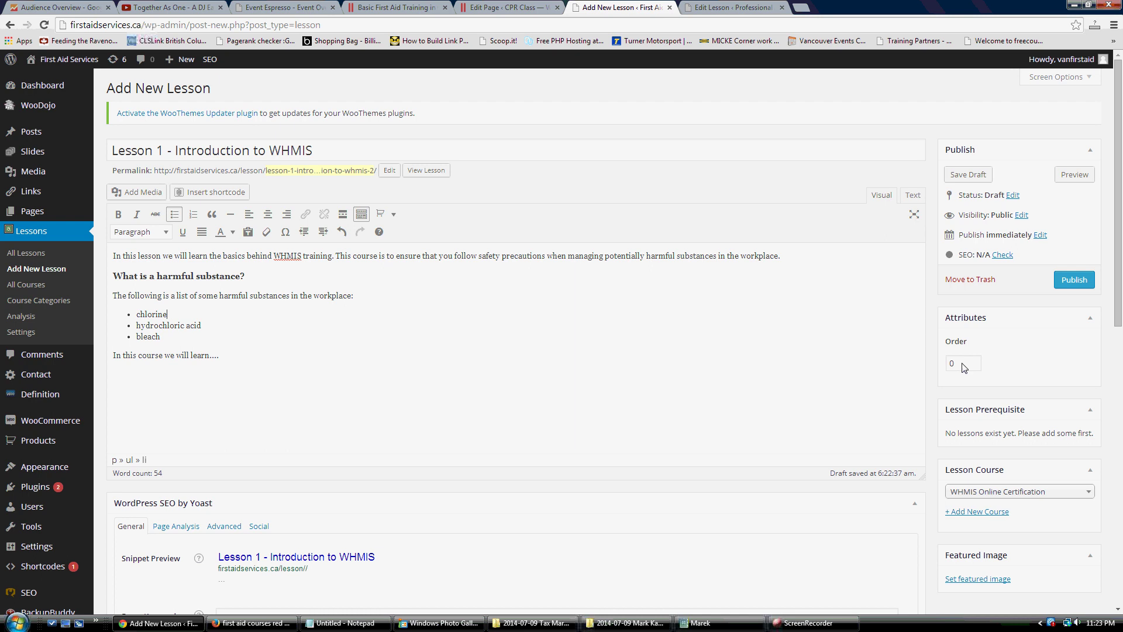
{"action": "left_click", "coordinate": [1081, 281]}
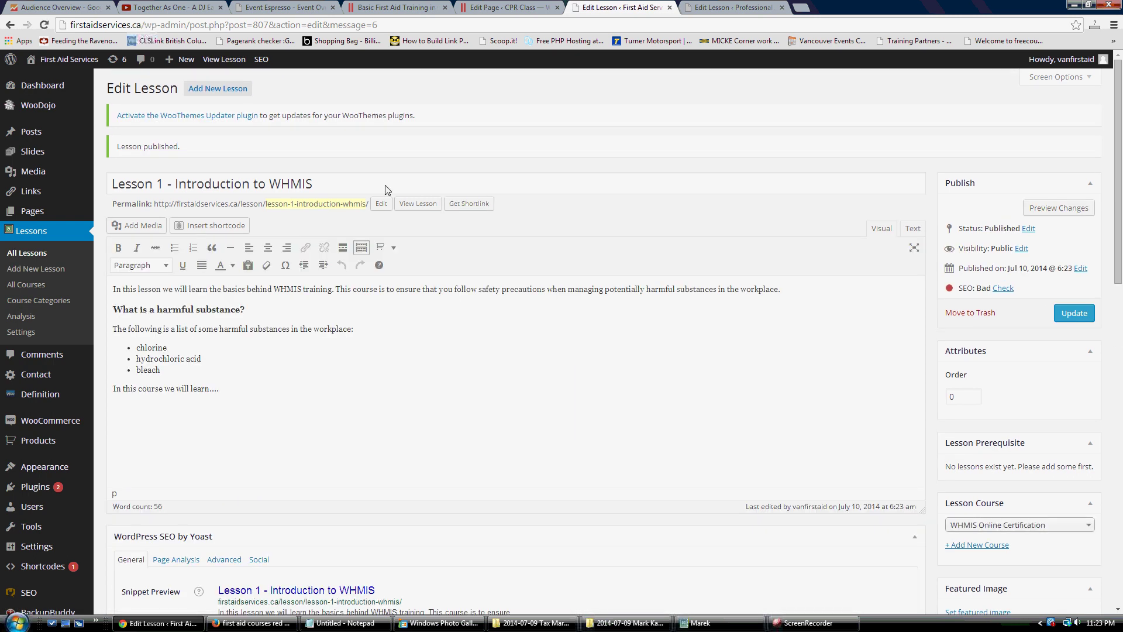
- Create another new lesson titled "Lesson 2 - Staying Safe in the Workplace"
{"action": "left_click", "coordinate": [223, 88]}
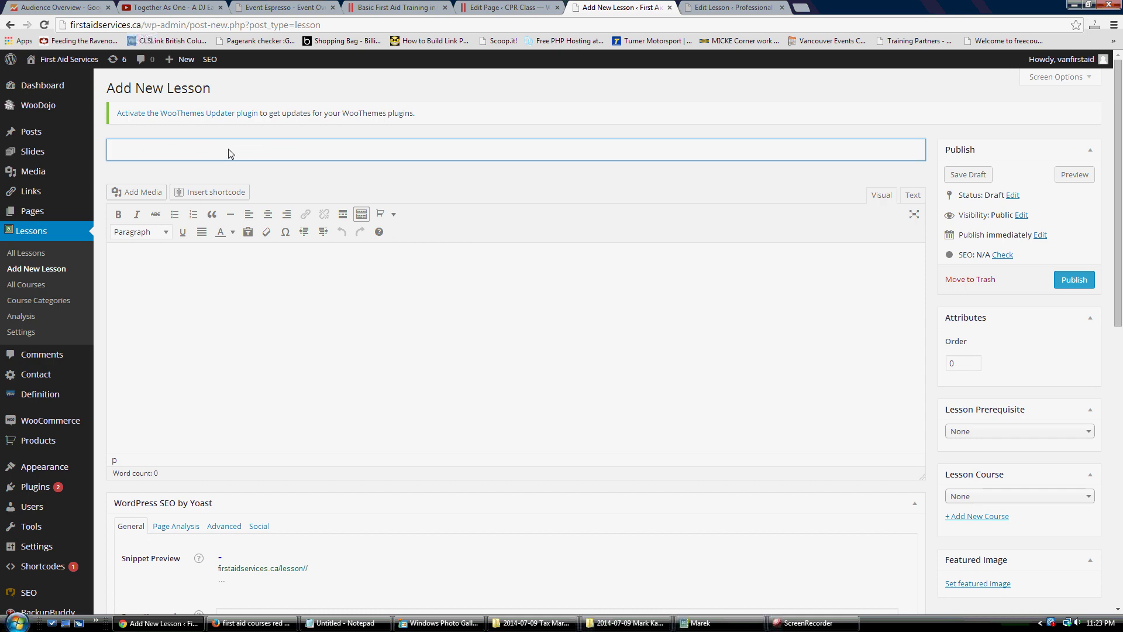
{"action": "type", "text": "Lesson 2"}
{"action": "type", "text": "- Staying Safe in t"}
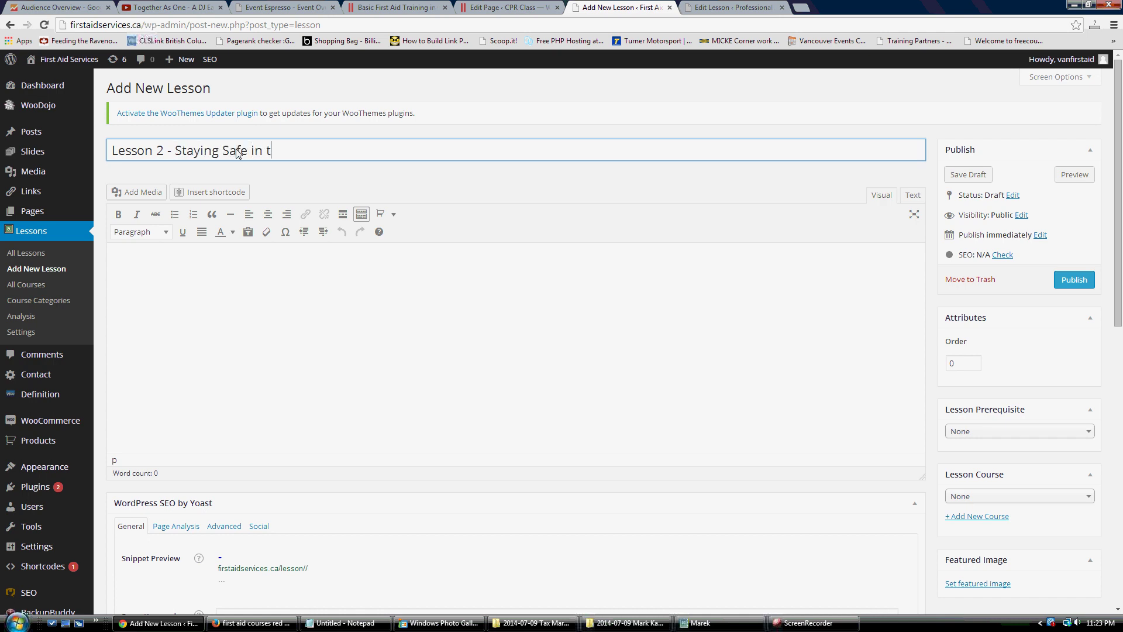
{"action": "type", "text": "he Workplace"}
- Enter the lesson body text "In this lesson we will discuss effective techniques for staying safe in the workplace..."
{"action": "left_click", "coordinate": [250, 299]}
{"action": "type", "text": "In thi s"}
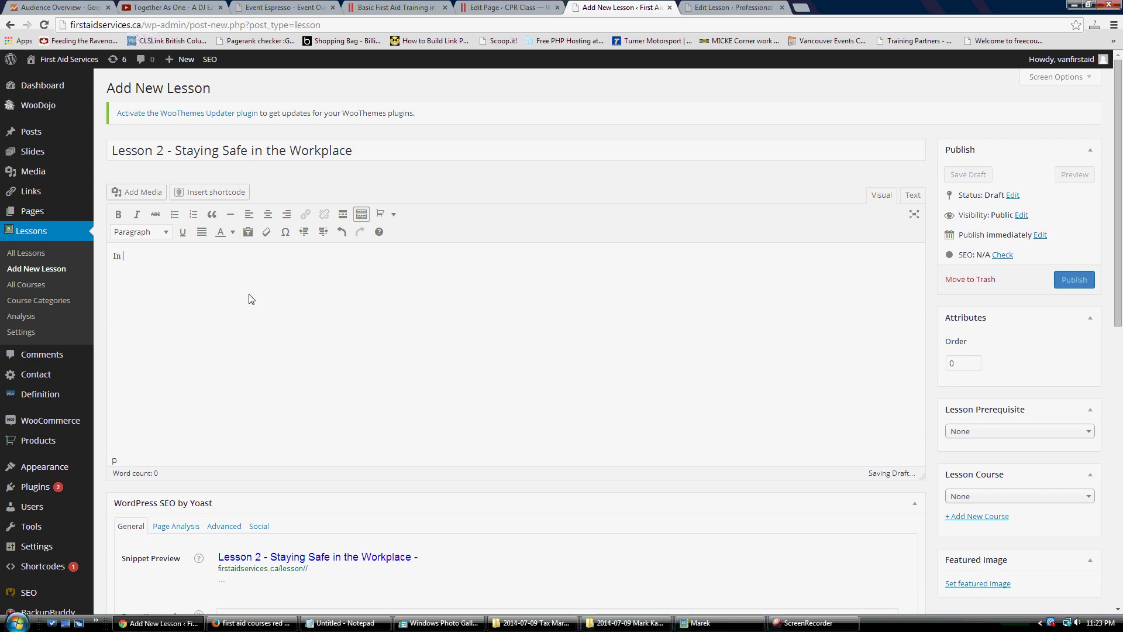
{"action": "key", "text": "BackSpace"}
{"action": "key", "text": "BackSpace"}
{"action": "type", "text": "s les"}
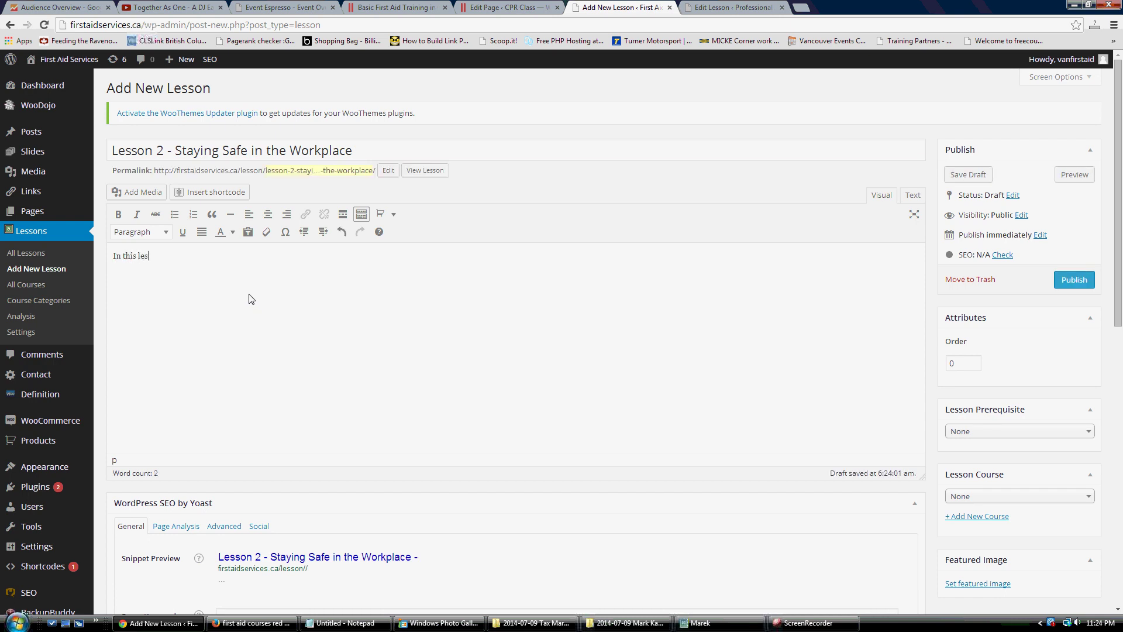
{"action": "type", "text": "son we will discuss effective techniques f"}
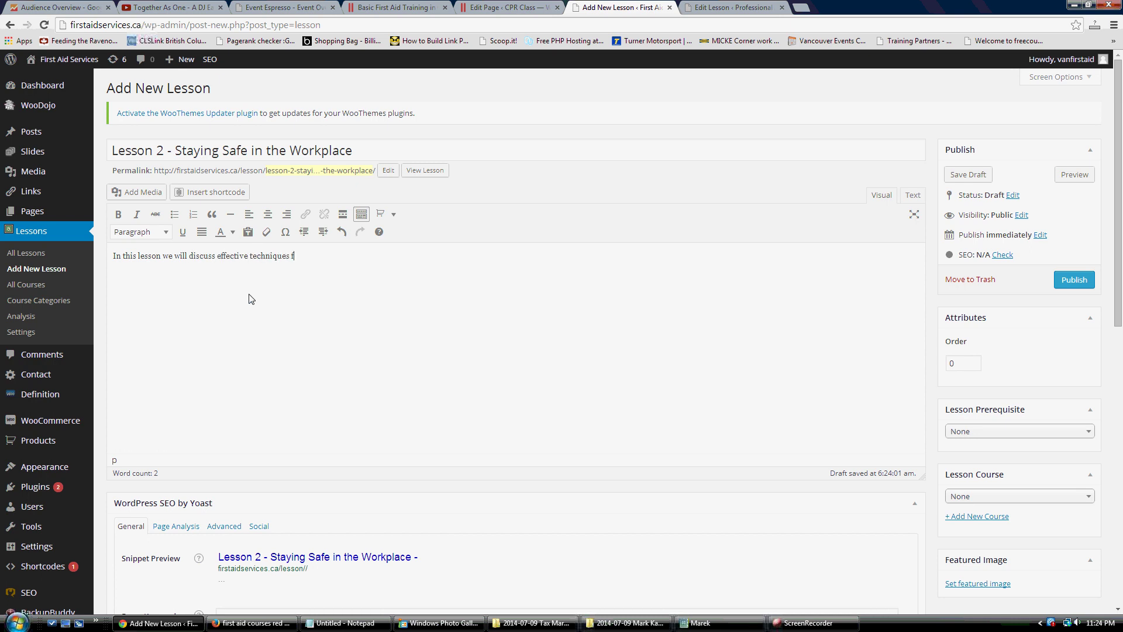
{"action": "type", "text": "or staying safe in the workplace..."}
- Set the order attribute of the "Lesson 2 - Staying Safe in the Workplace" lesson to 1
{"action": "double_click", "coordinate": [959, 364]}
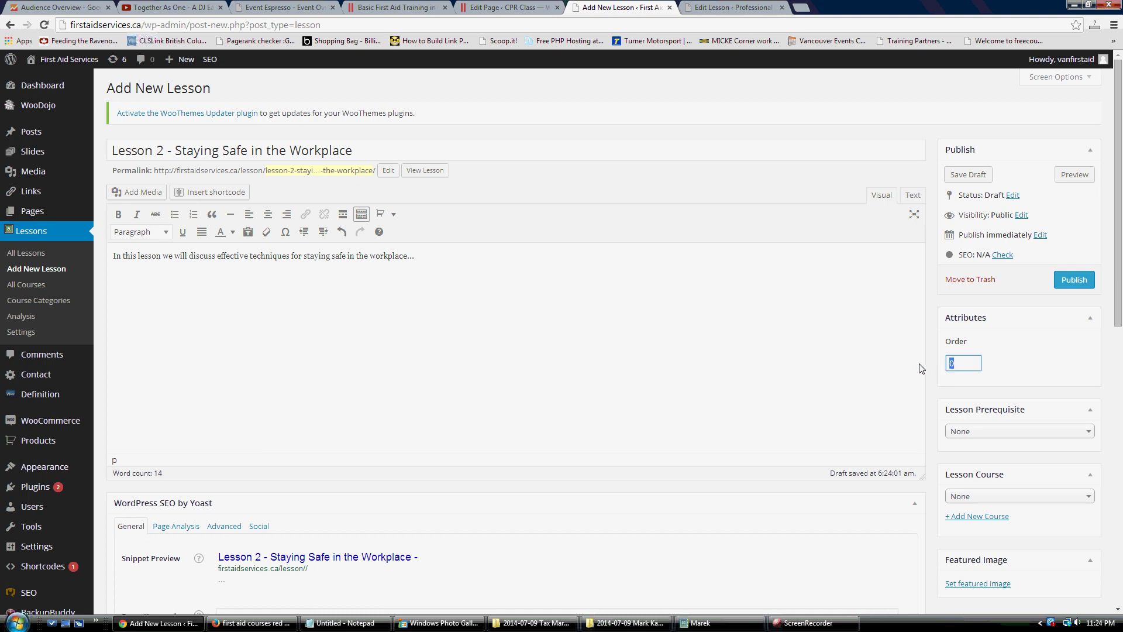
{"action": "type", "text": "1"}
{"action": "left_click", "coordinate": [648, 331]}
{"action": "left_click_drag", "start_coordinate": [350, 153], "coordinate": [105, 154]}
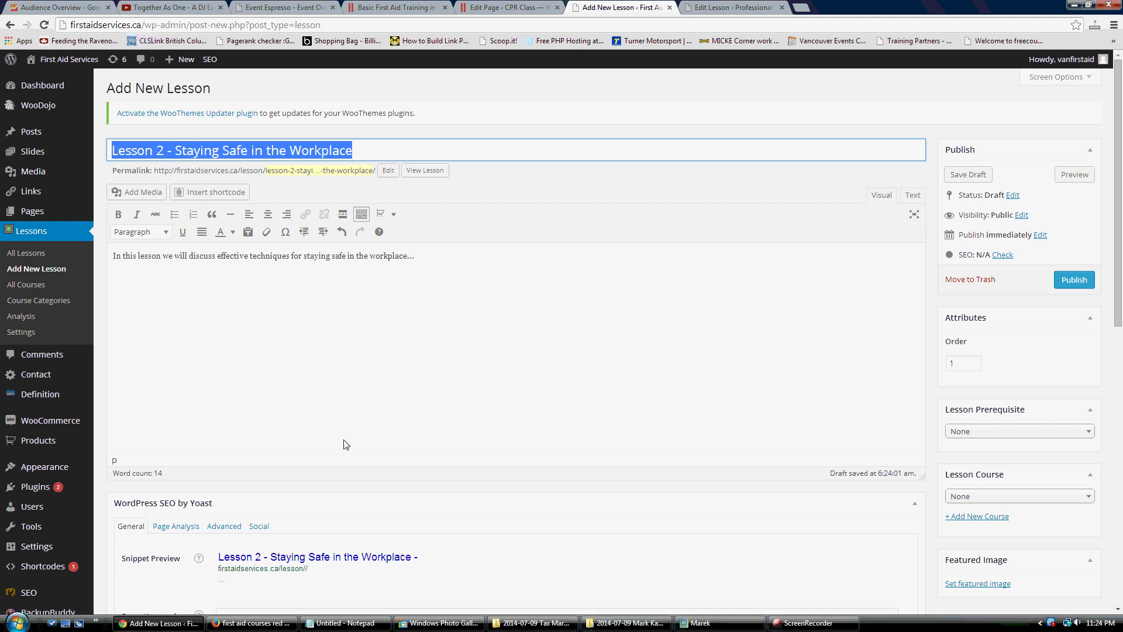
- Set "Lesson 1 - Introduction to WHMIS" as the lesson prerequisite and assign the lesson to the WHMIS Online Certification course
{"action": "scroll", "coordinate": [343, 445], "scroll_direction": "down", "scroll_amount": 4}
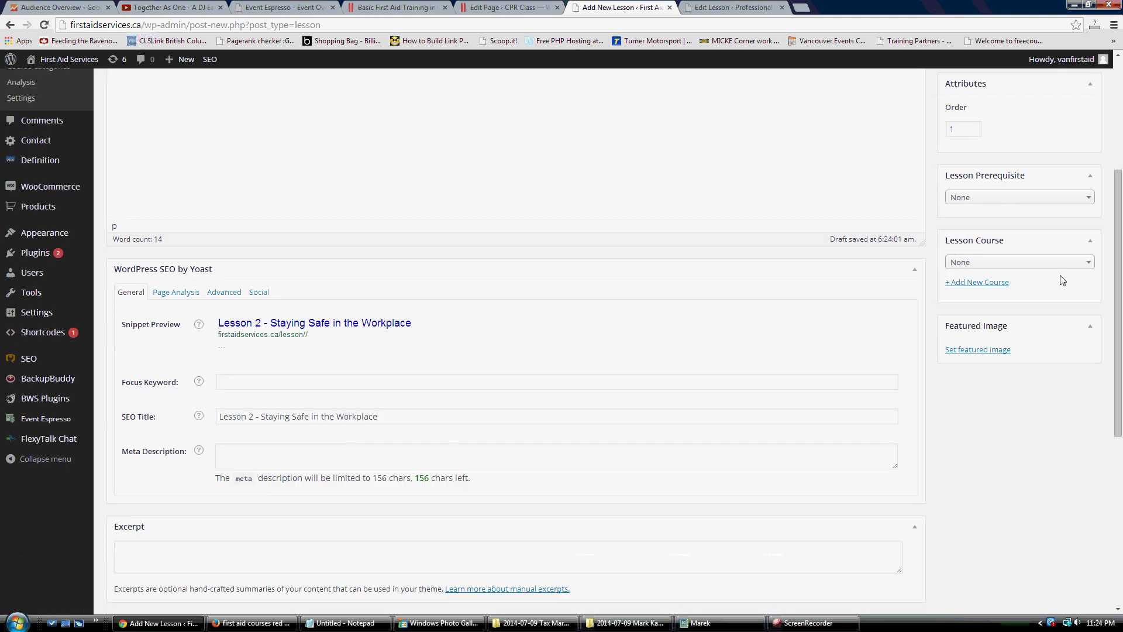
{"action": "scroll", "coordinate": [1046, 266], "scroll_direction": "up", "scroll_amount": 2}
{"action": "left_click", "coordinate": [1082, 317]}
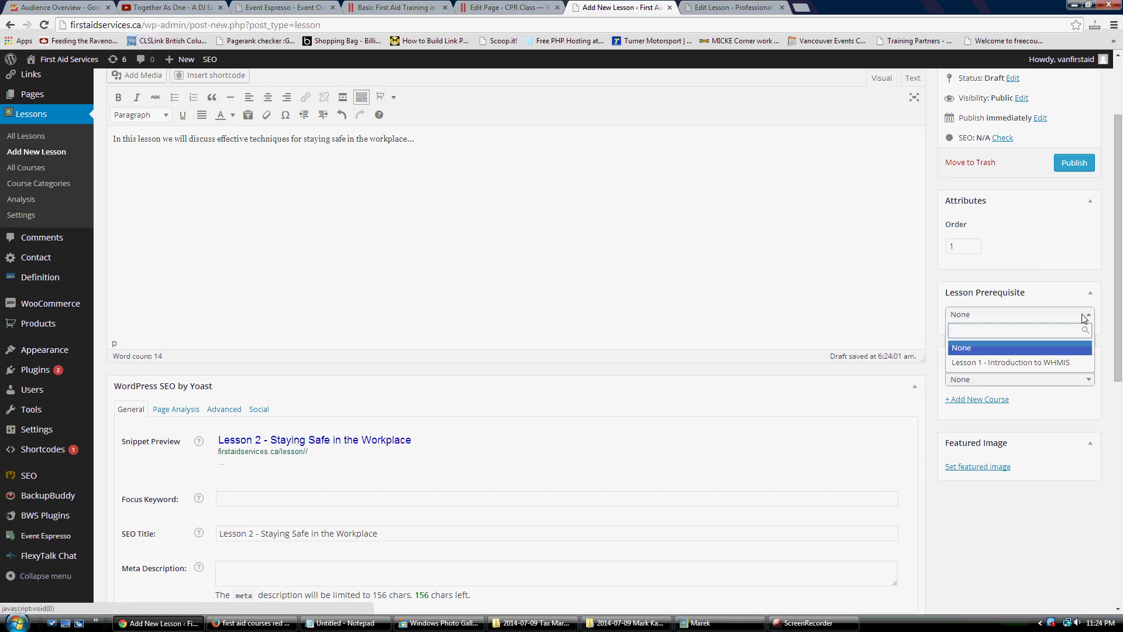
{"action": "left_click", "coordinate": [1043, 363]}
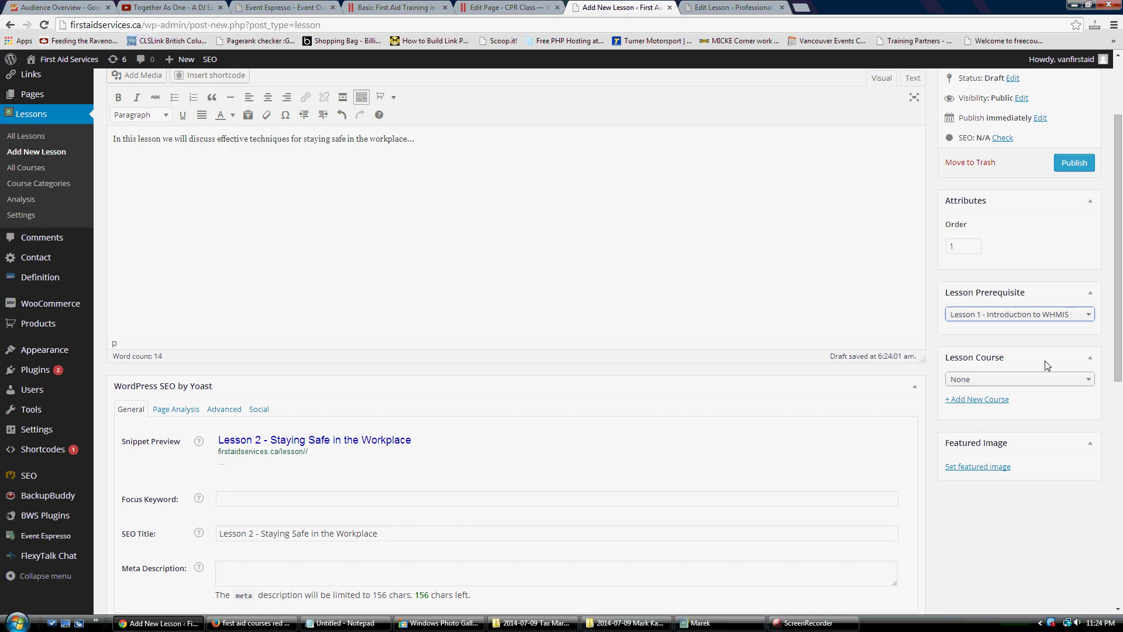
{"action": "left_click", "coordinate": [1063, 379]}
{"action": "left_click", "coordinate": [1029, 427]}
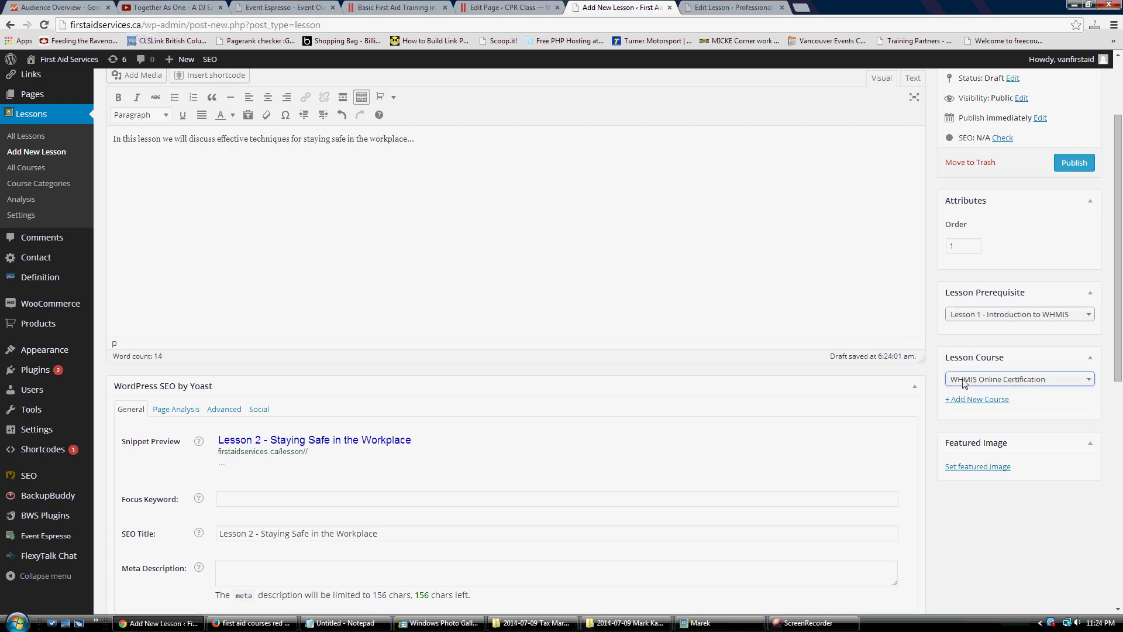
- Disallow comments on the Lesson 2 page
{"action": "scroll", "coordinate": [916, 348], "scroll_direction": "down", "scroll_amount": 6}
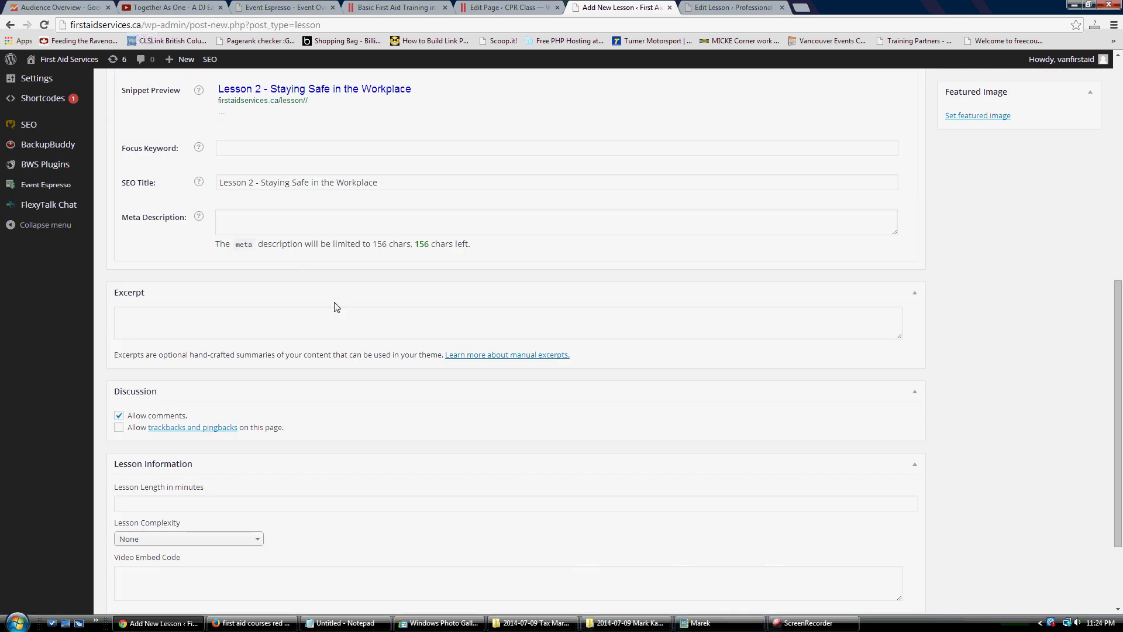
{"action": "scroll", "coordinate": [208, 433], "scroll_direction": "down", "scroll_amount": 2}
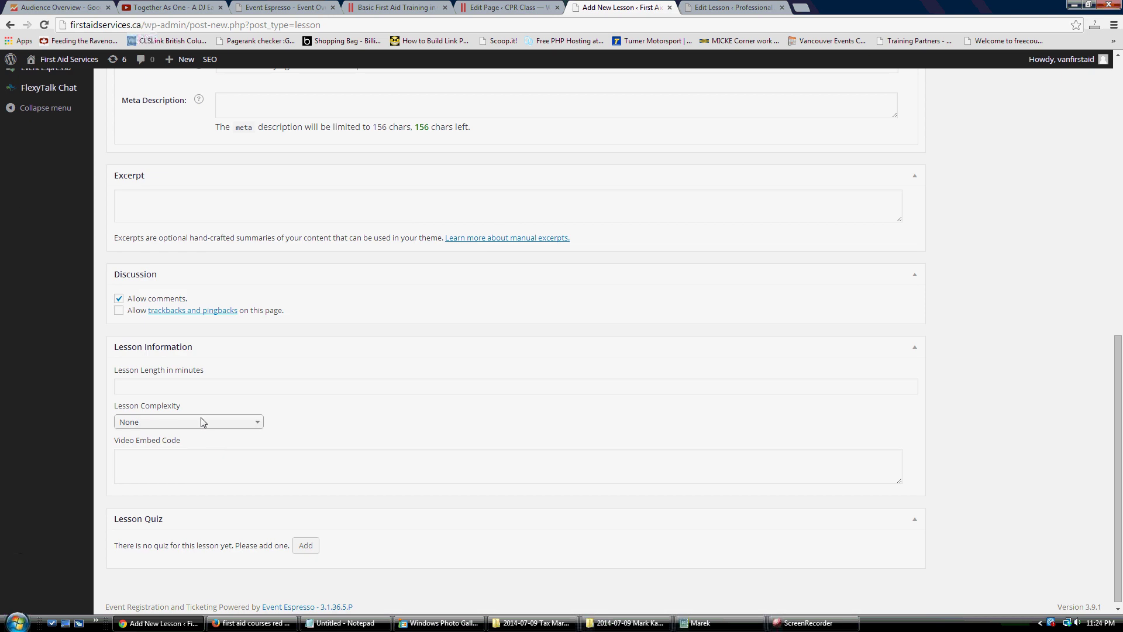
{"action": "left_click", "coordinate": [119, 298]}
- Add a quiz to the lesson and enter a passmark percentage of 75
{"action": "left_click", "coordinate": [305, 545]}
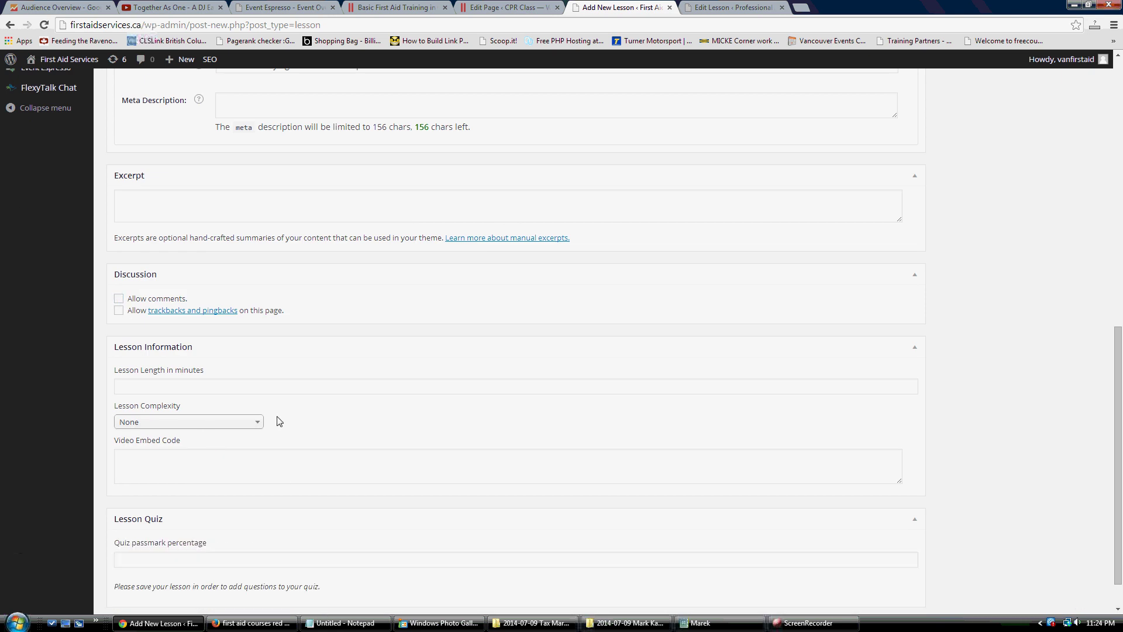
{"action": "scroll", "coordinate": [275, 424], "scroll_direction": "down", "scroll_amount": 1}
{"action": "left_click", "coordinate": [165, 519]}
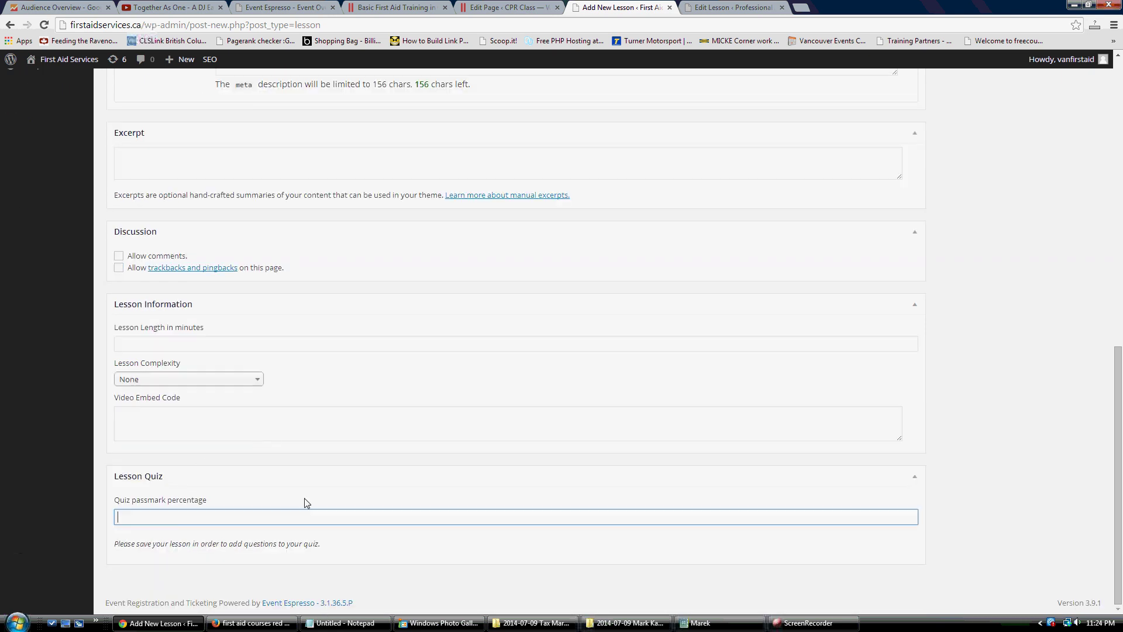
{"action": "type", "text": "75"}
{"action": "left_click_drag", "start_coordinate": [259, 517], "coordinate": [107, 511]}
- Publish the "Lesson 2 - Staying Safe in the Workplace" lesson
{"action": "scroll", "coordinate": [579, 426], "scroll_direction": "up", "scroll_amount": 15}
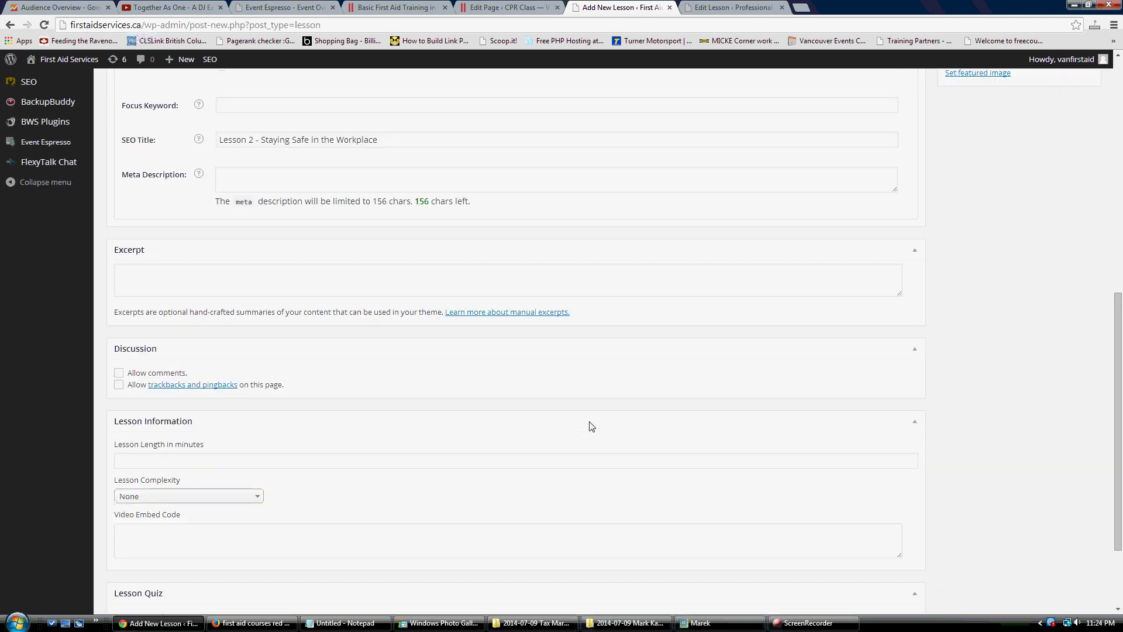
{"action": "scroll", "coordinate": [606, 421], "scroll_direction": "up", "scroll_amount": 1}
{"action": "left_click", "coordinate": [1071, 280]}
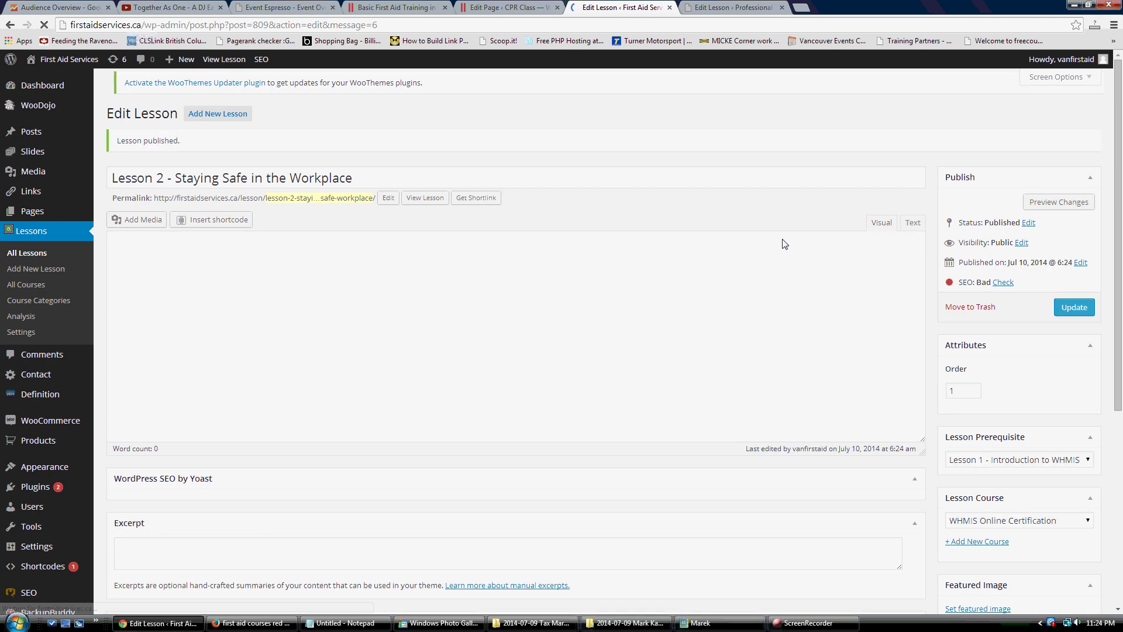
- Set the quiz passmark percentage of the published lesson to 75
{"action": "scroll", "coordinate": [690, 379], "scroll_direction": "down", "scroll_amount": 9}
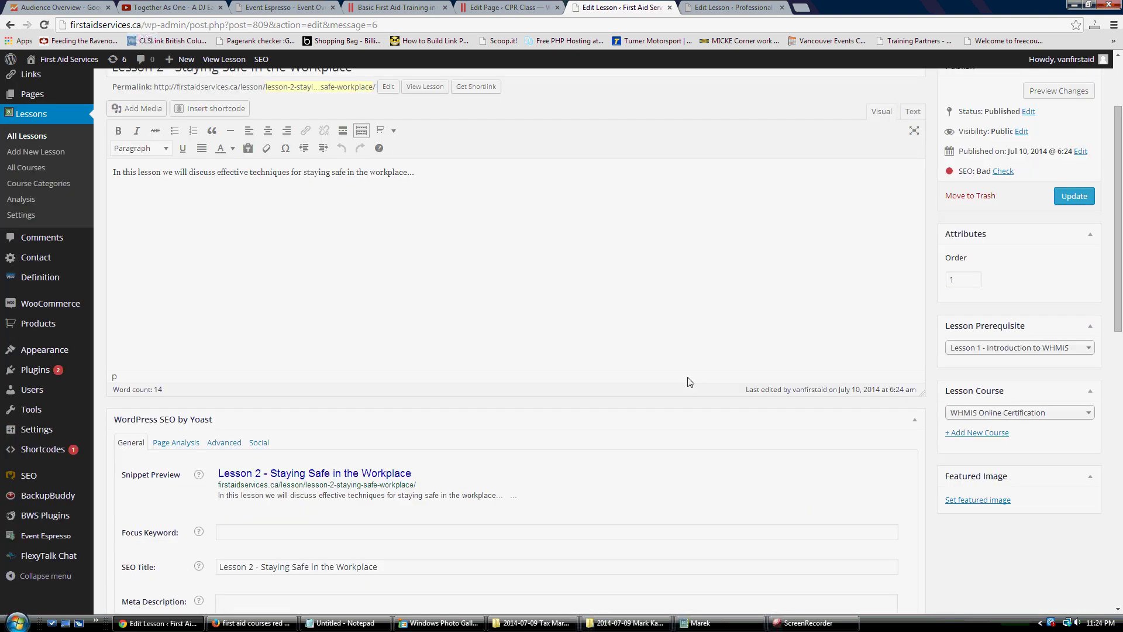
{"action": "scroll", "coordinate": [649, 386], "scroll_direction": "down", "scroll_amount": 5}
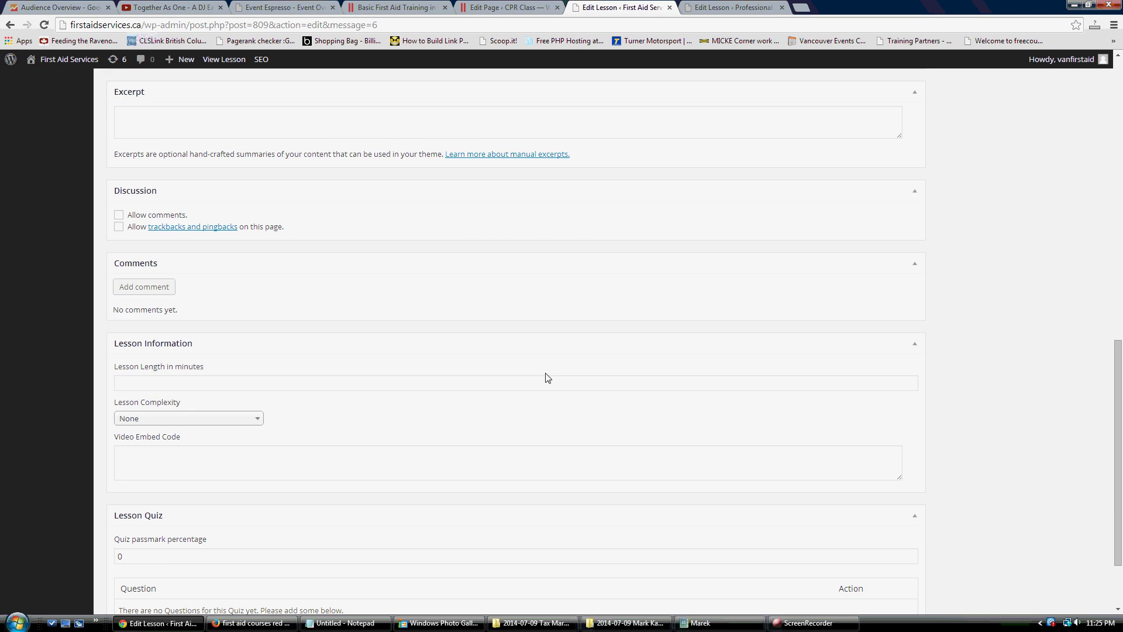
{"action": "left_click_drag", "start_coordinate": [130, 460], "coordinate": [92, 444]}
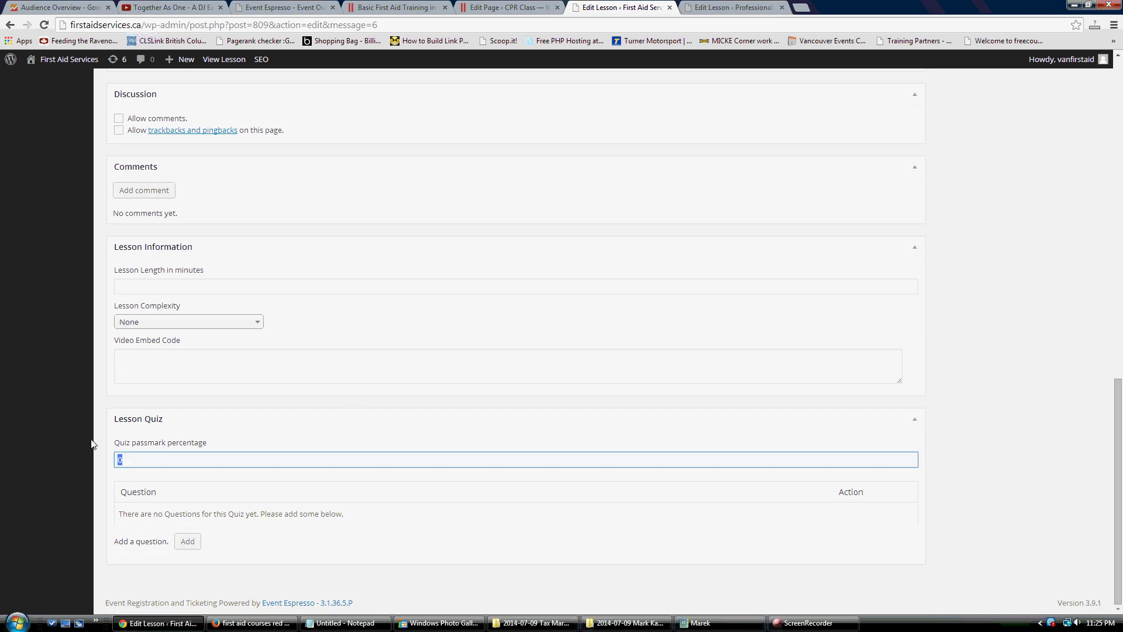
{"action": "type", "text": "75"}
- Set the lesson length to "5 minutes" and the lesson complexity to Easy
{"action": "left_click", "coordinate": [167, 289]}
{"action": "type", "text": "5 m"}
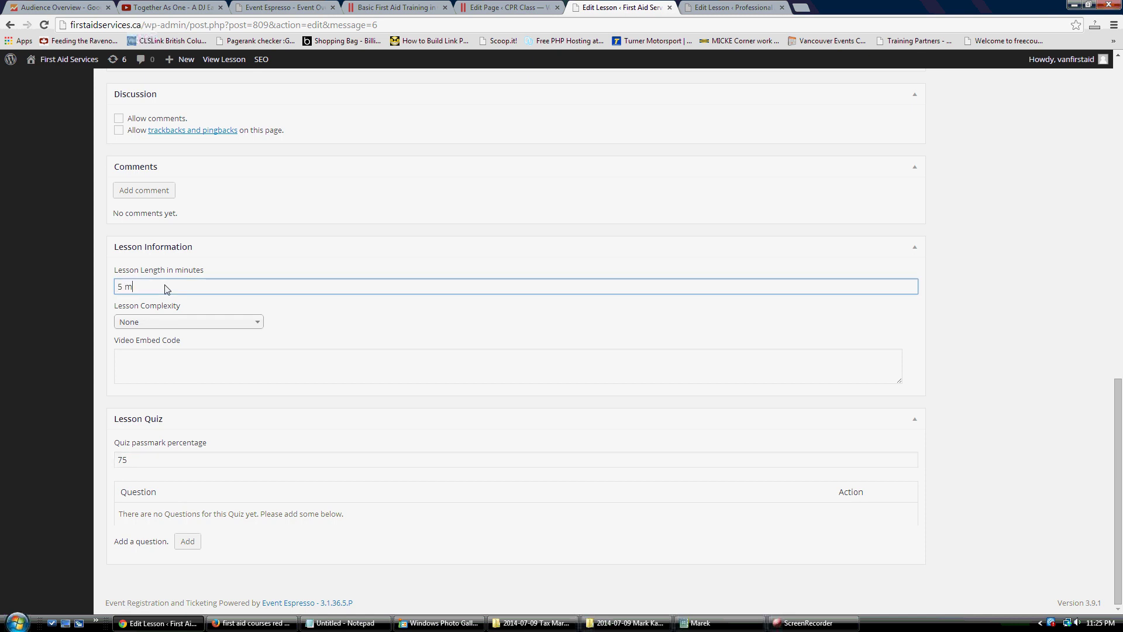
{"action": "type", "text": "inutes"}
{"action": "left_click", "coordinate": [234, 322]}
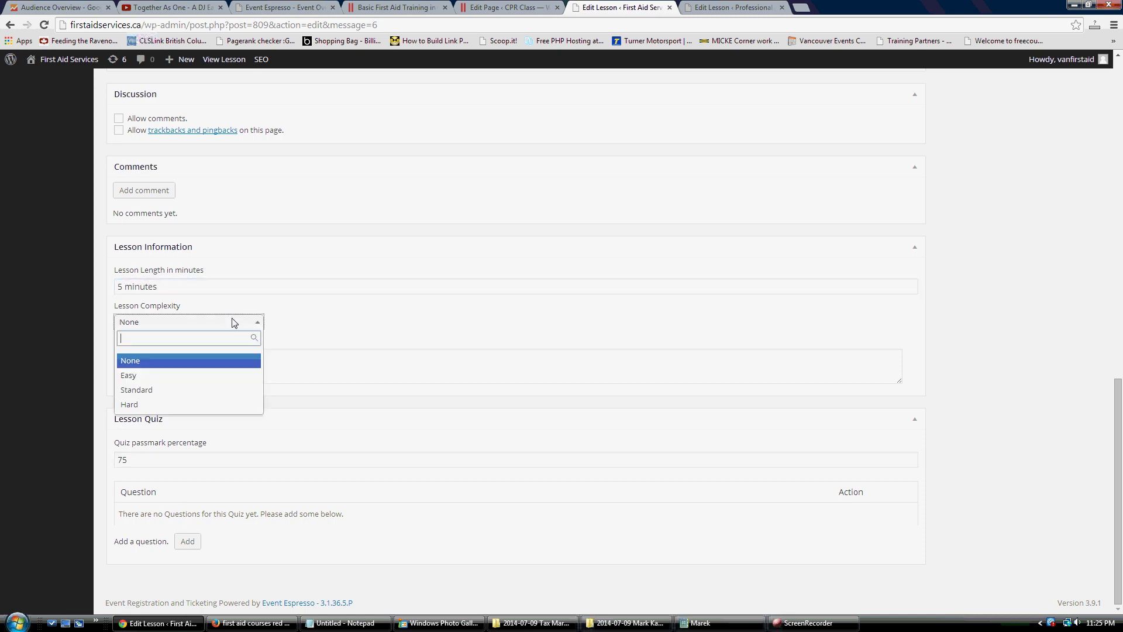
{"action": "left_click", "coordinate": [202, 375]}
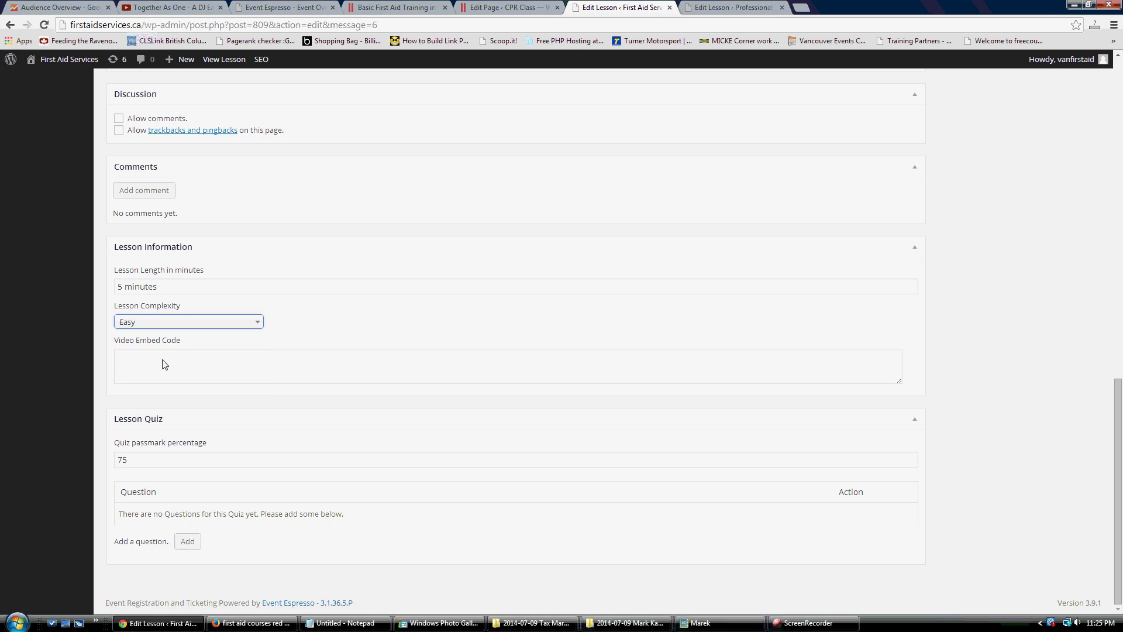
- Start a new quiz question "Is a harmful chemical bad?" with the right answer "Yes"
{"action": "left_click", "coordinate": [187, 543]}
{"action": "scroll", "coordinate": [170, 503], "scroll_direction": "down", "scroll_amount": 2}
{"action": "left_click", "coordinate": [172, 459]}
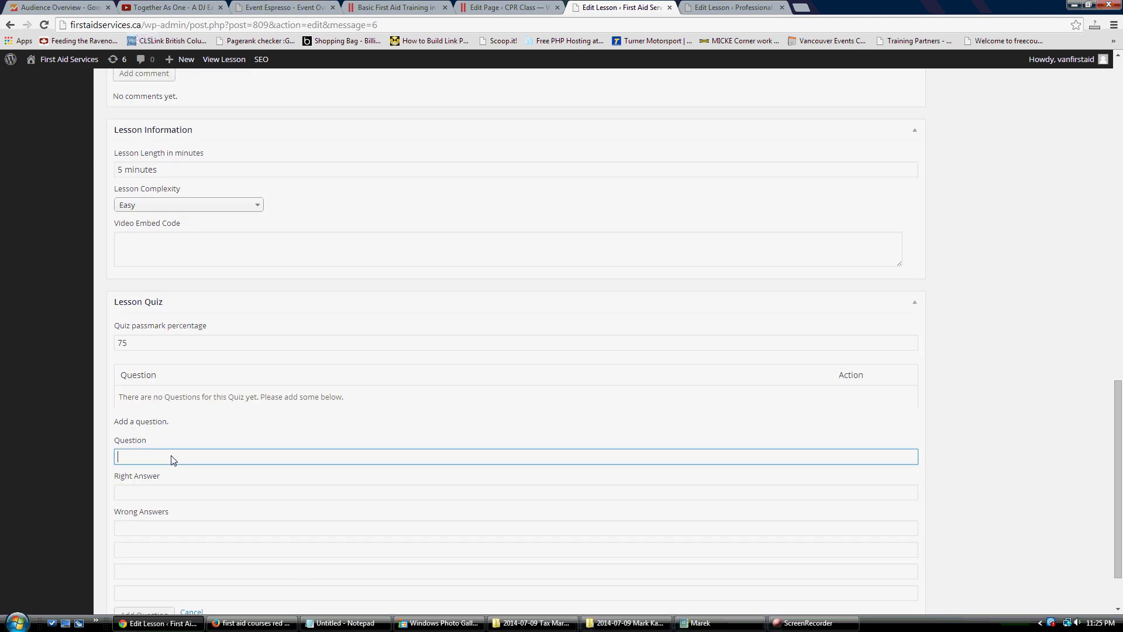
{"action": "type", "text": "Is a harmful chemical bad?"}
{"action": "key", "text": "Tab"}
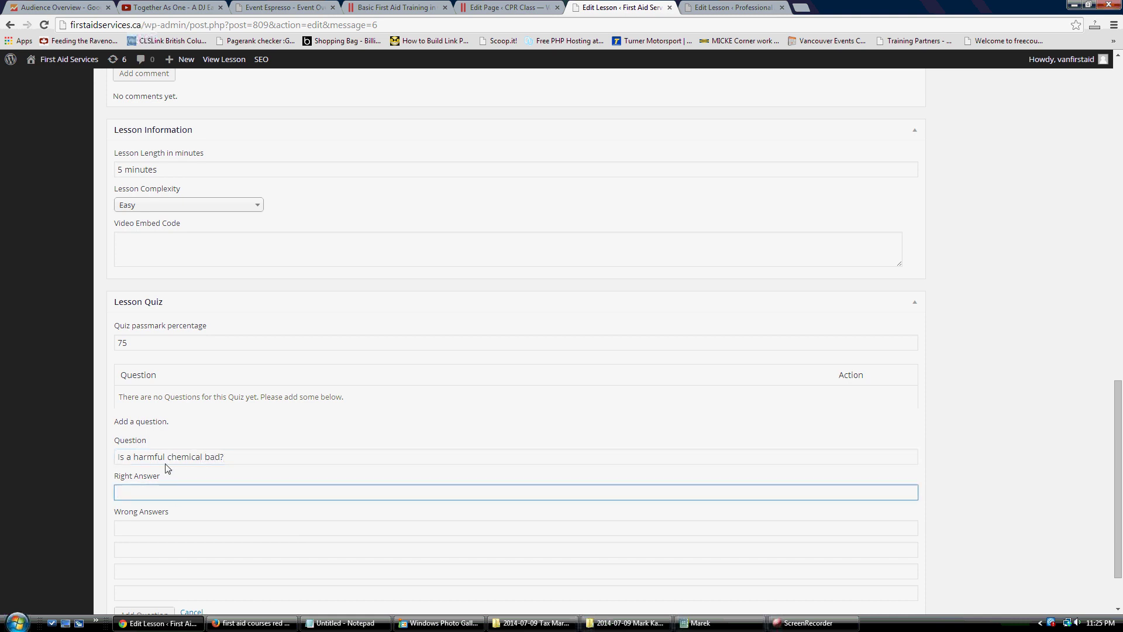
{"action": "type", "text": "Yes"}
- Enter the wrong answers "No", "Maybe", "Sometimes" and "Rarely" and add the question to the quiz
{"action": "key", "text": "Tab"}
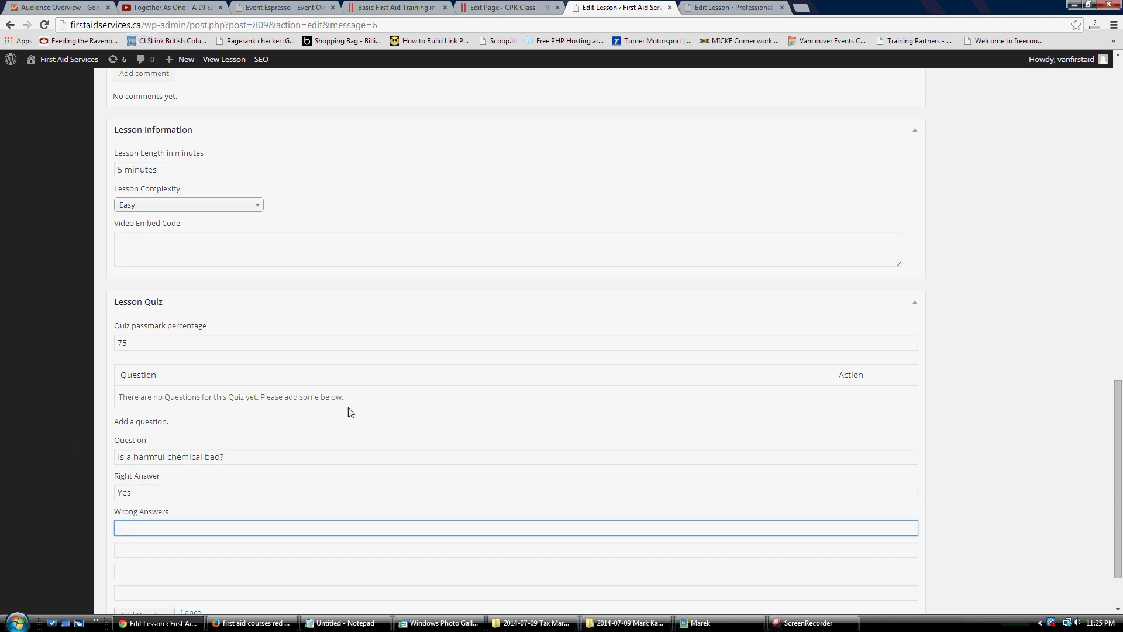
{"action": "type", "text": "No"}
{"action": "key", "text": "Tab"}
{"action": "type", "text": "Maybe"}
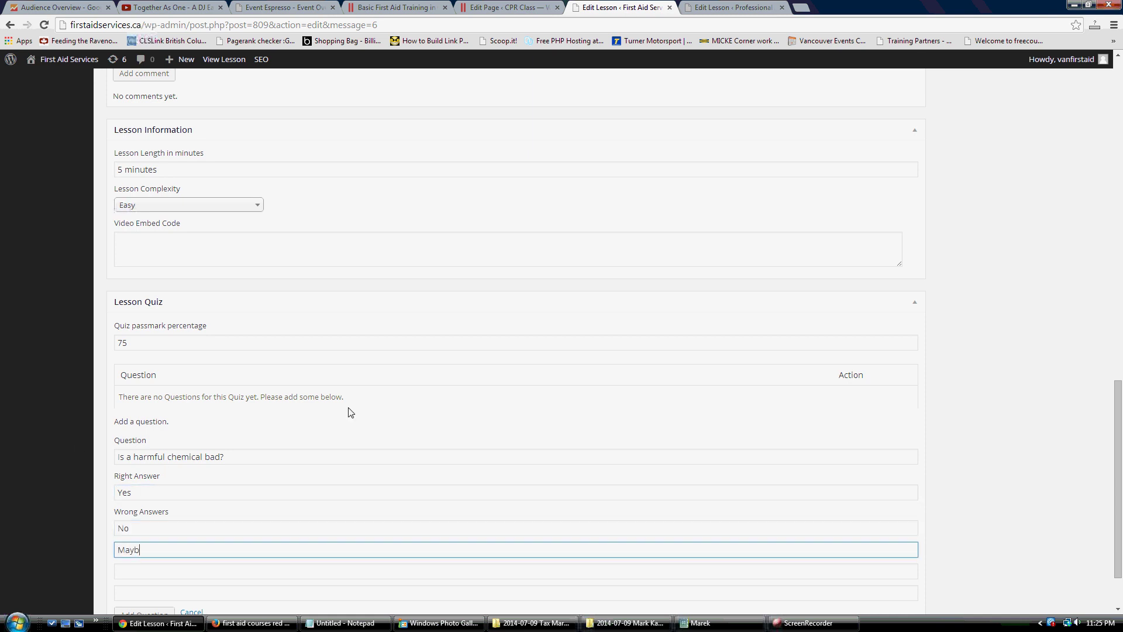
{"action": "key", "text": "Tab"}
{"action": "type", "text": "Sometimes"}
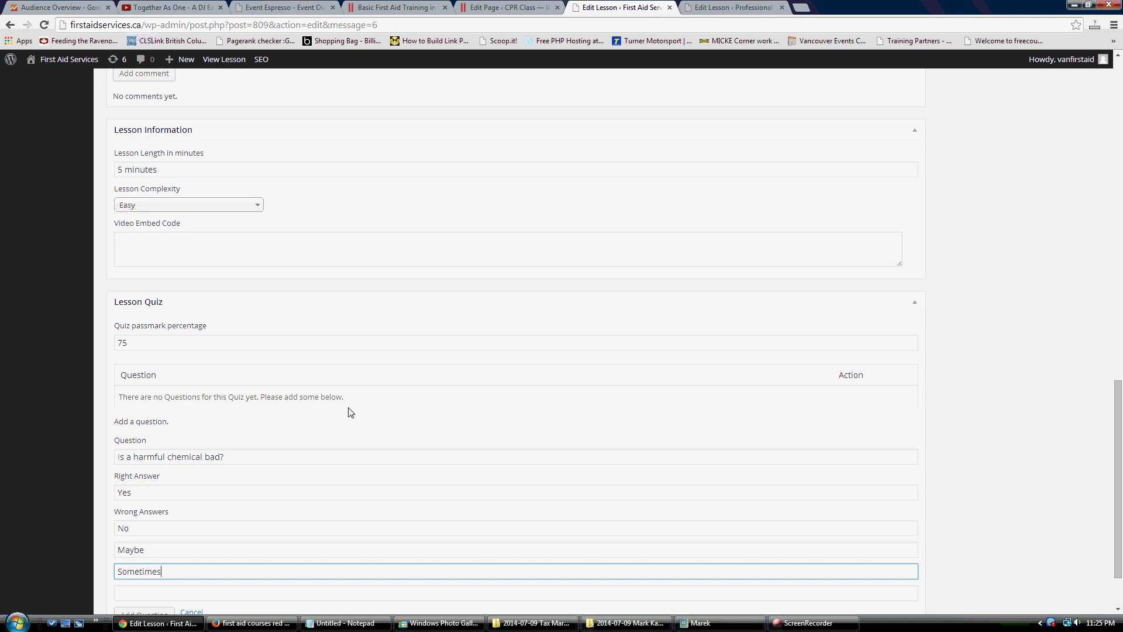
{"action": "key", "text": "Tab"}
{"action": "type", "text": "Rarely"}
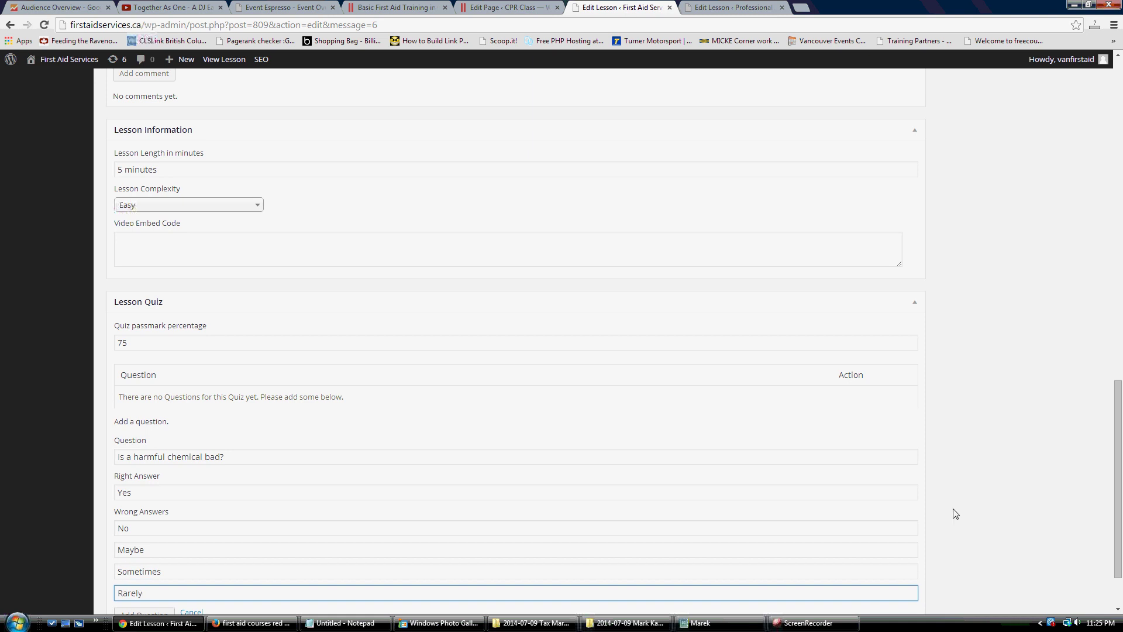
{"action": "left_click", "coordinate": [950, 520]}
{"action": "scroll", "coordinate": [951, 519], "scroll_direction": "down", "scroll_amount": 1}
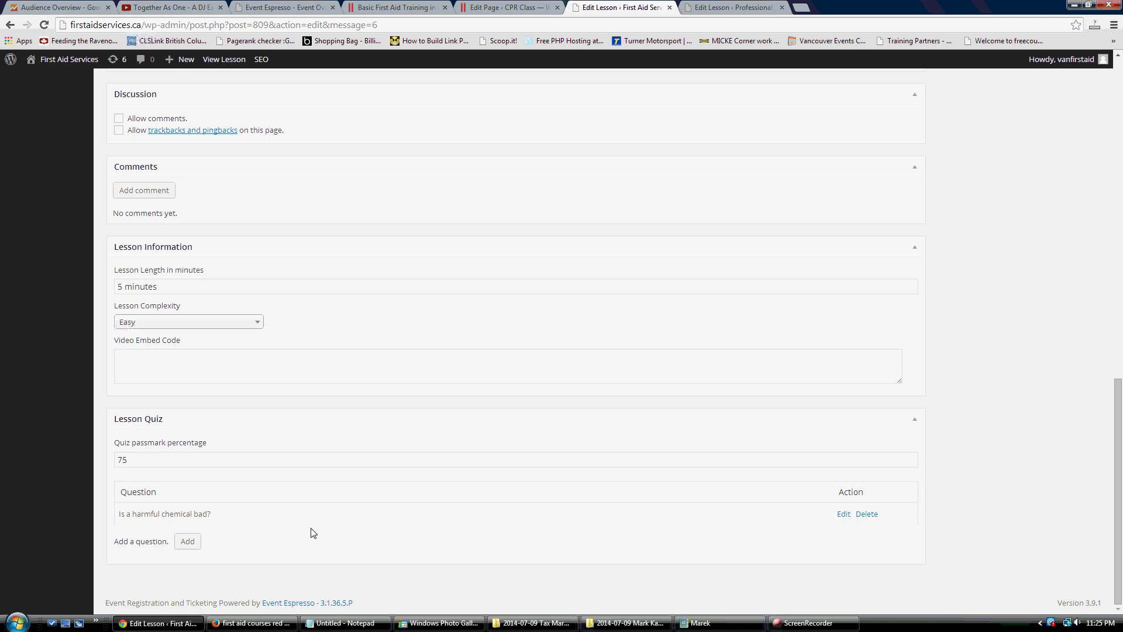
- Update the Lesson 2 post to save its lesson information and quiz
{"action": "scroll", "coordinate": [311, 533], "scroll_direction": "up", "scroll_amount": 10}
{"action": "scroll", "coordinate": [311, 532], "scroll_direction": "up", "scroll_amount": 4}
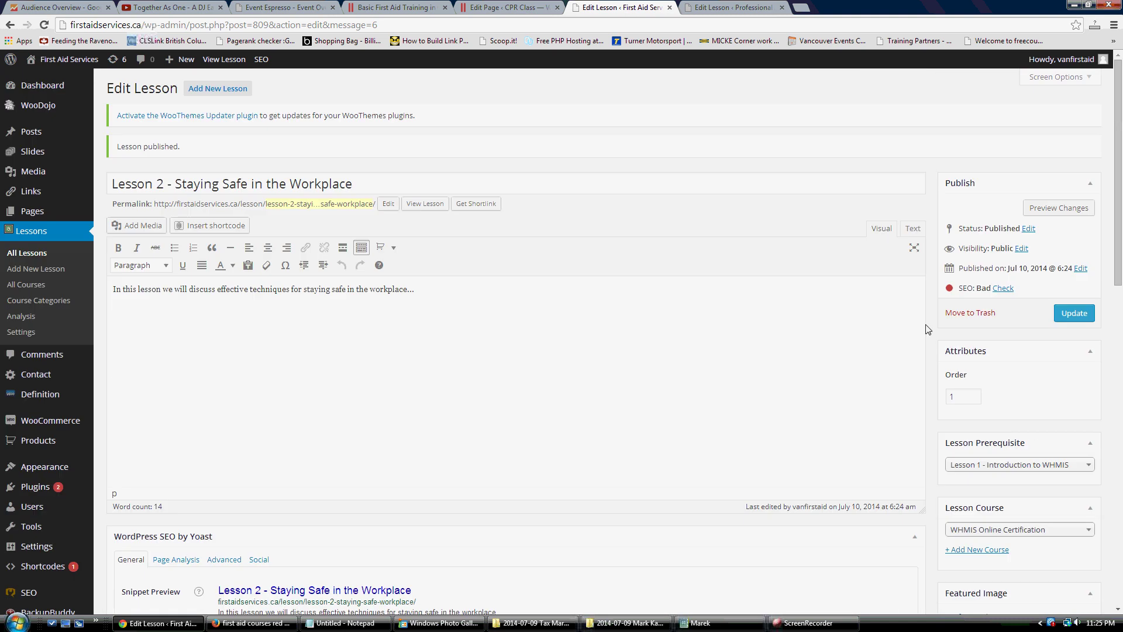
{"action": "left_click", "coordinate": [1073, 313]}
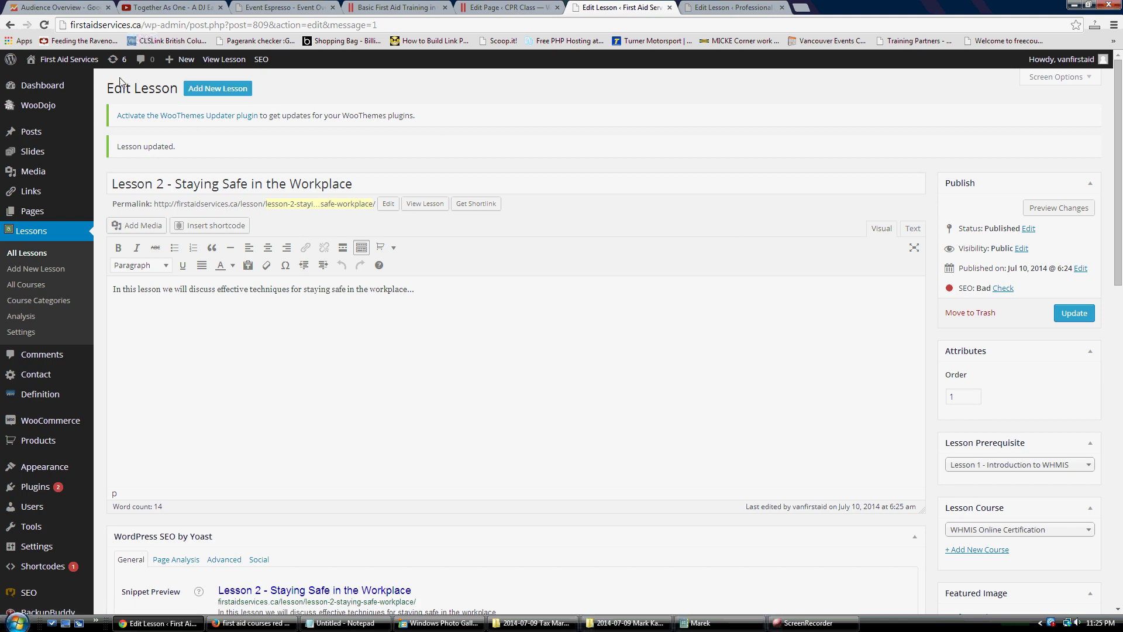
- Visit the public First Aid Services site and open "Lesson 1 - Introduction to WHMIS" from its lessons archive
{"action": "left_click", "coordinate": [67, 59]}
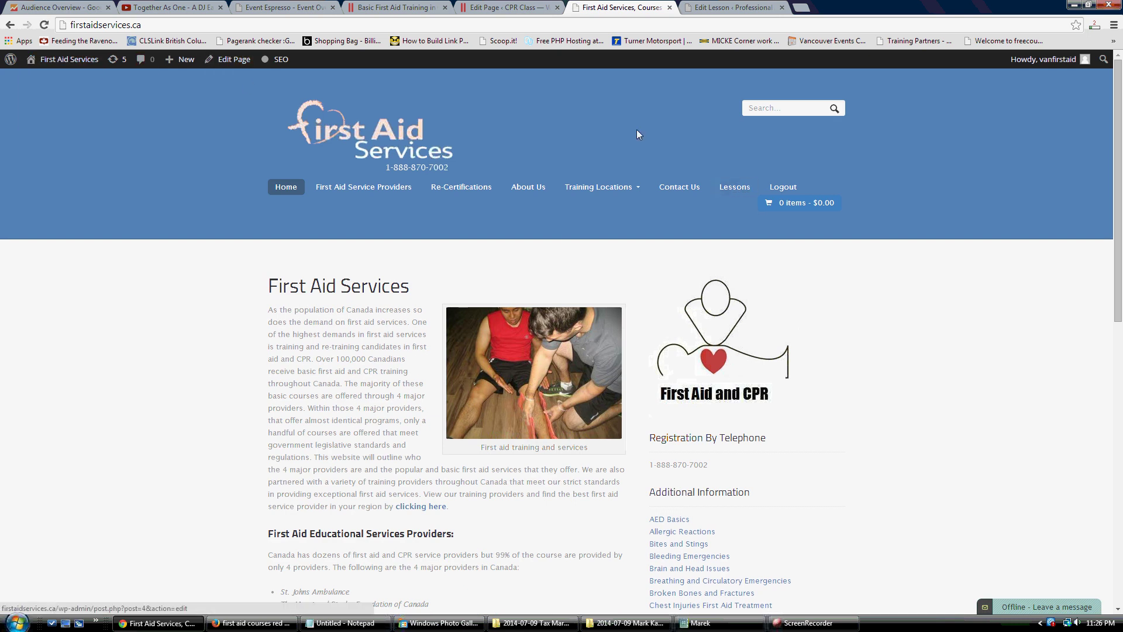
{"action": "left_click", "coordinate": [746, 189]}
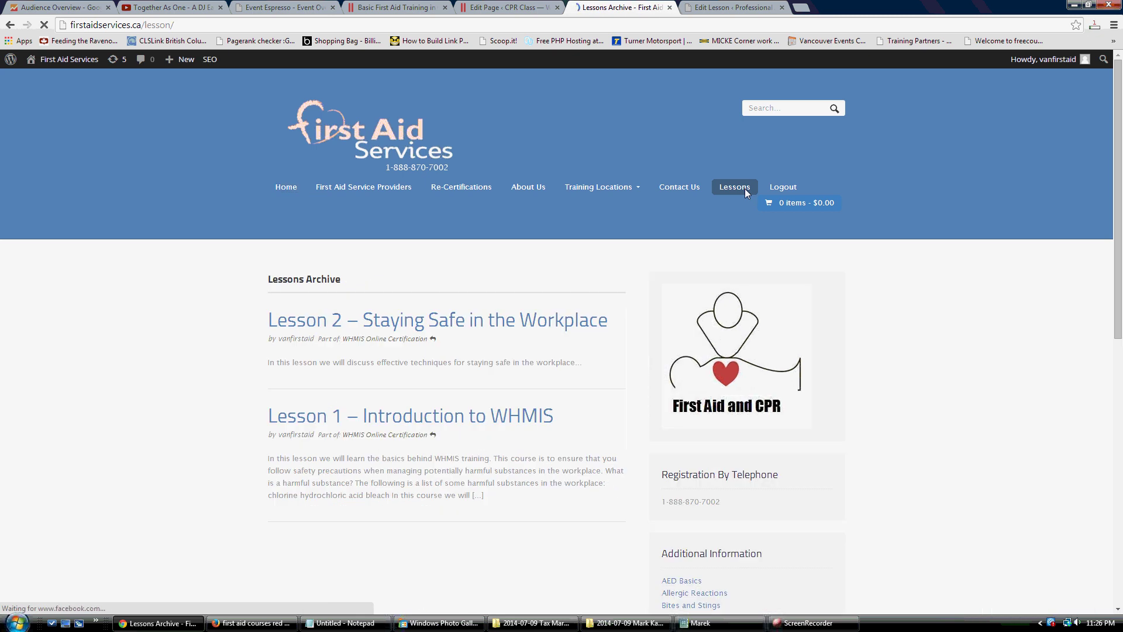
{"action": "scroll", "coordinate": [381, 238], "scroll_direction": "down", "scroll_amount": 1}
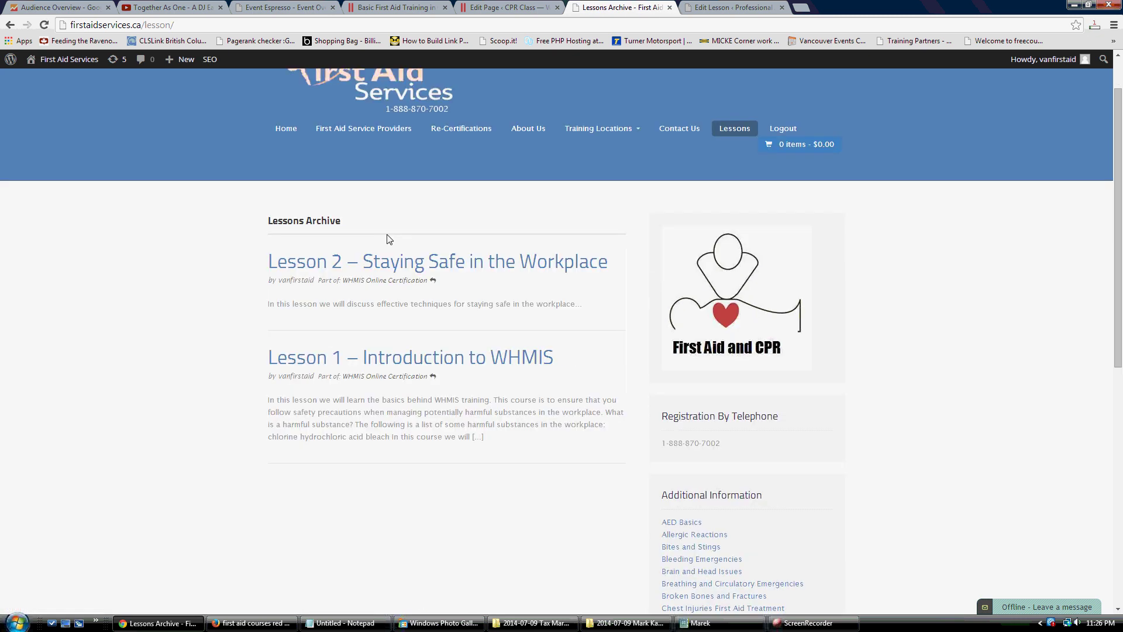
{"action": "left_click", "coordinate": [338, 360]}
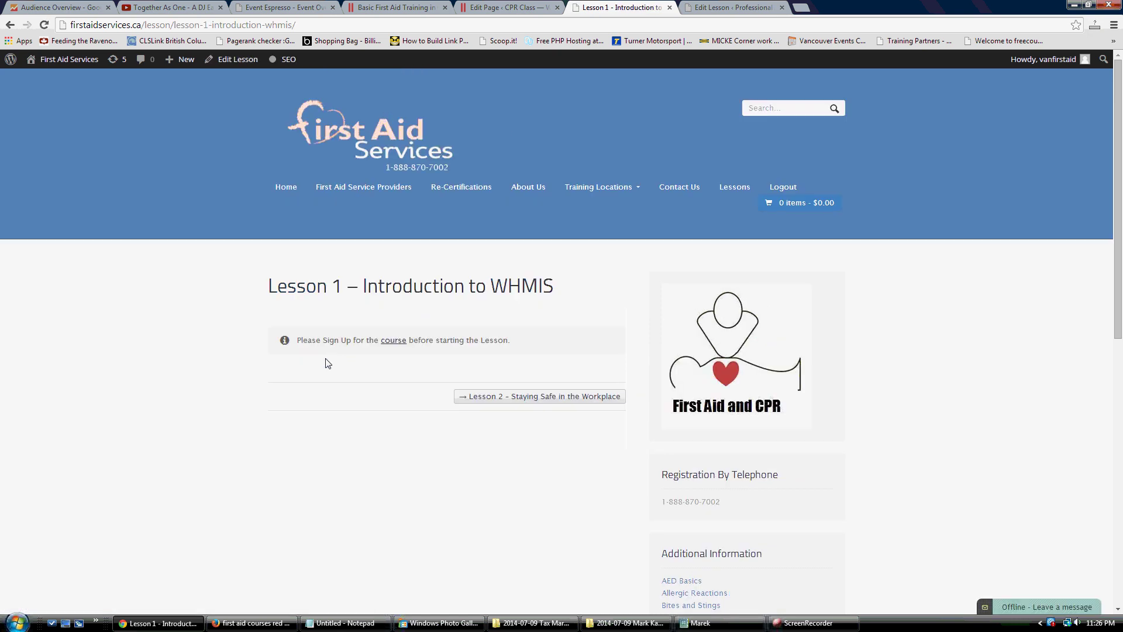
- Open the WHMIS Online Certification course page from the sign-up notice and start taking the course
{"action": "left_click", "coordinate": [393, 343]}
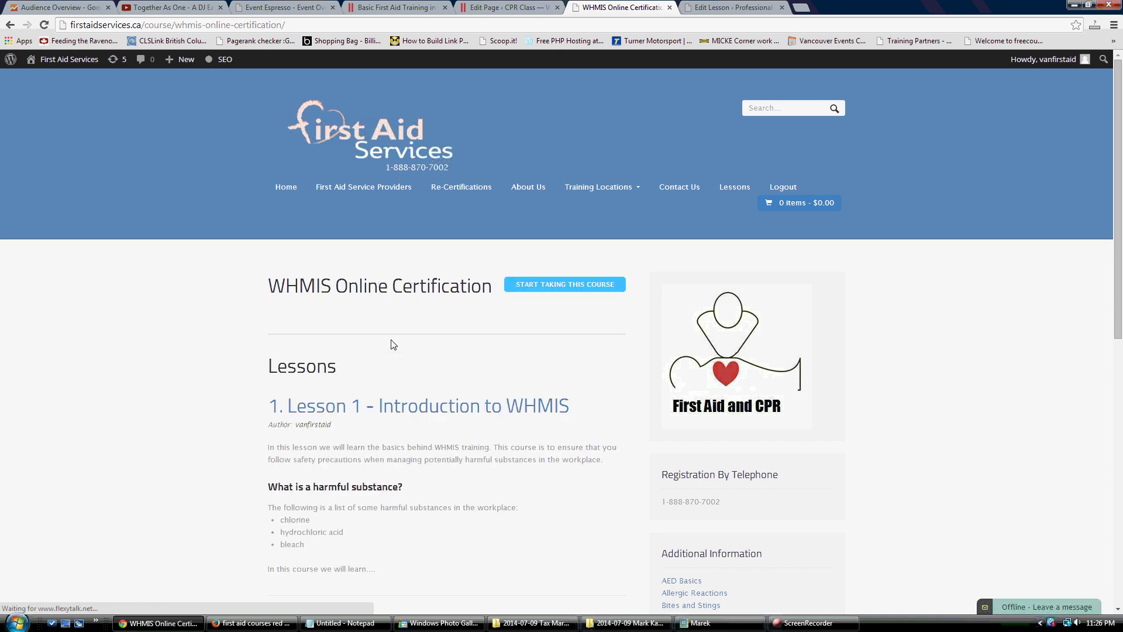
{"action": "scroll", "coordinate": [392, 344], "scroll_direction": "down", "scroll_amount": 1}
{"action": "scroll", "coordinate": [391, 344], "scroll_direction": "down", "scroll_amount": 1}
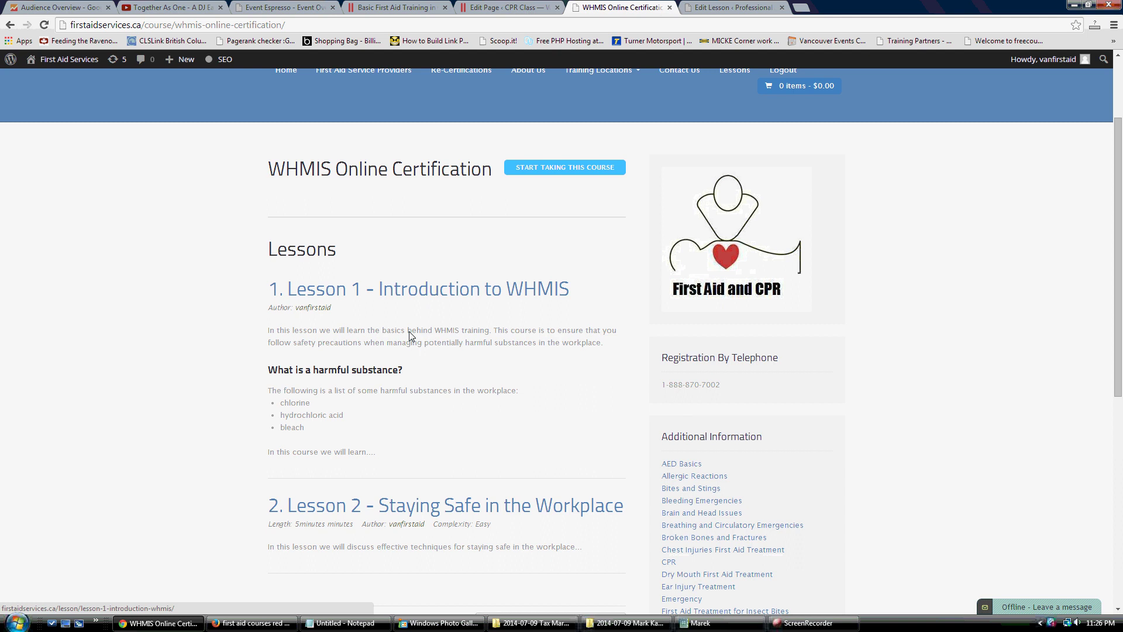
{"action": "left_click", "coordinate": [549, 165]}
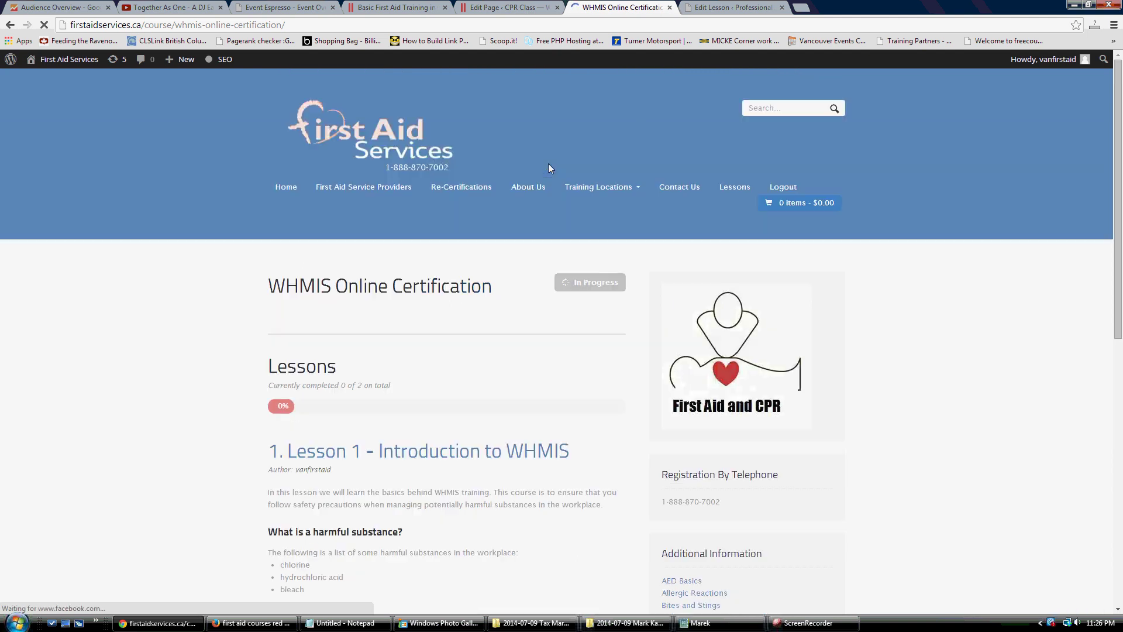
{"action": "scroll", "coordinate": [419, 351], "scroll_direction": "down", "scroll_amount": 4}
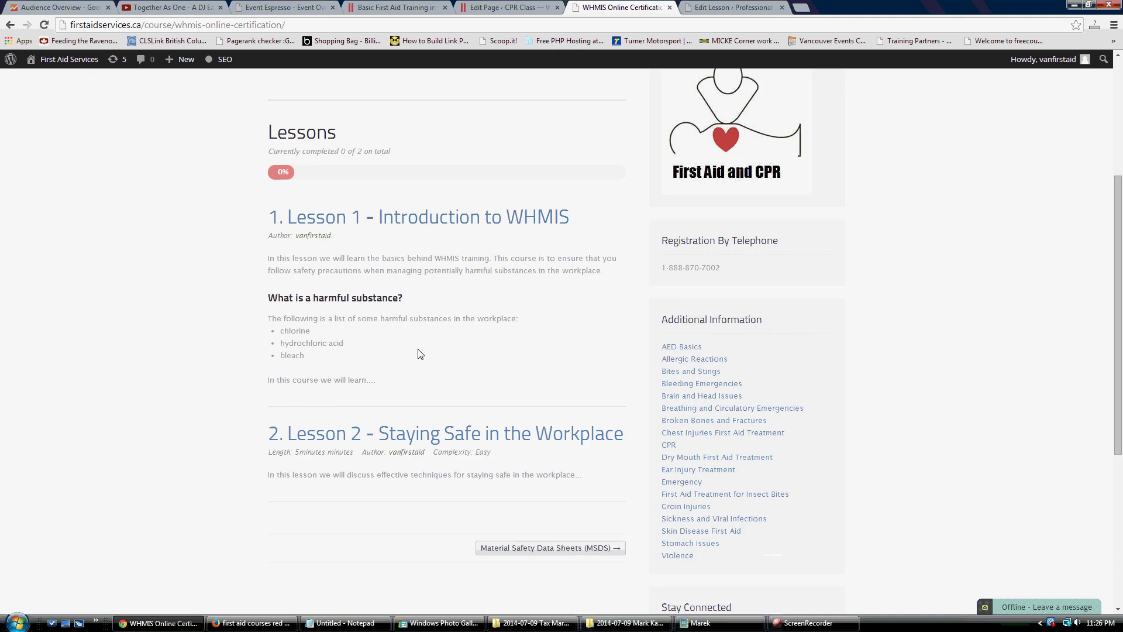
- Open Lesson 1 - Introduction to WHMIS from the course's lesson list and continue to Lesson 2 - Staying Safe in the Workplace
{"action": "left_click", "coordinate": [423, 221]}
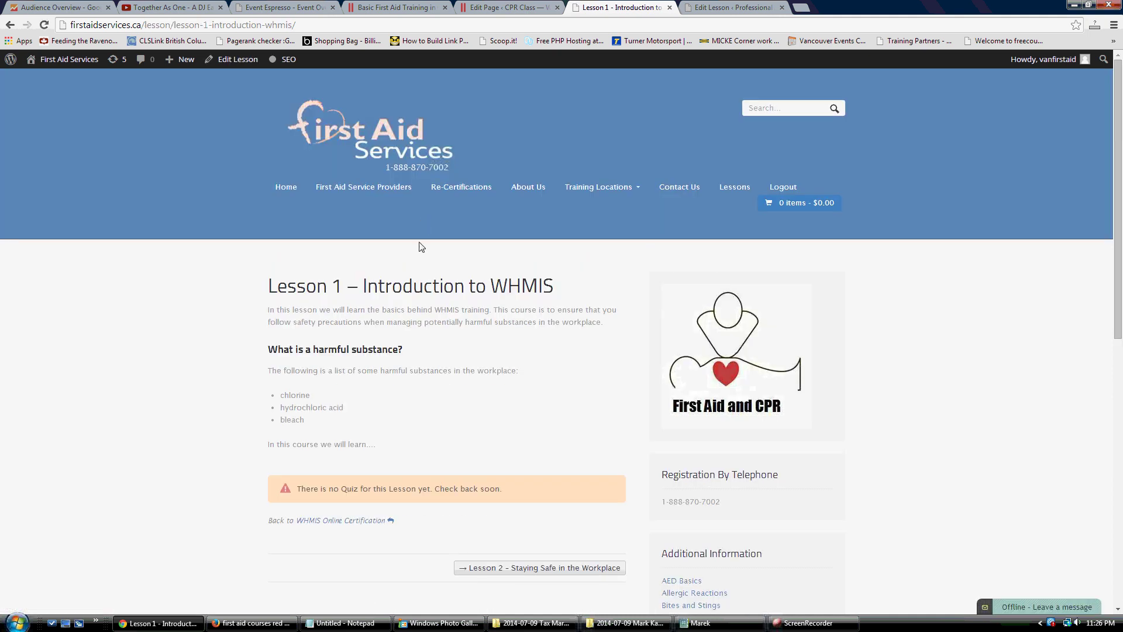
{"action": "scroll", "coordinate": [483, 342], "scroll_direction": "down", "scroll_amount": 3}
{"action": "left_click", "coordinate": [489, 392]}
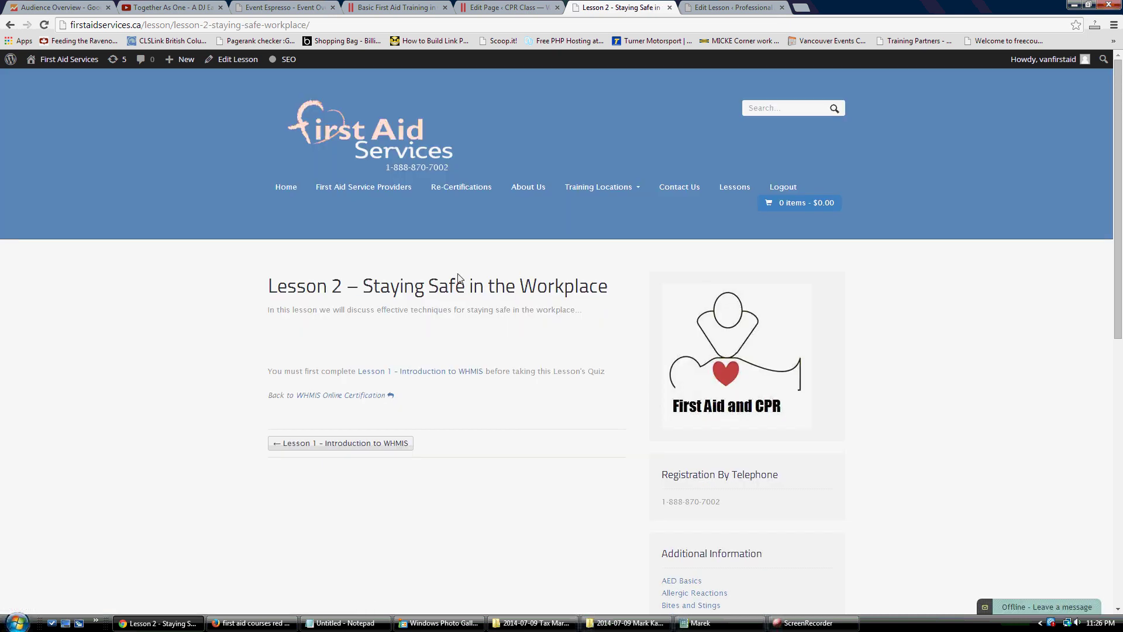
{"action": "scroll", "coordinate": [463, 290], "scroll_direction": "down", "scroll_amount": 1}
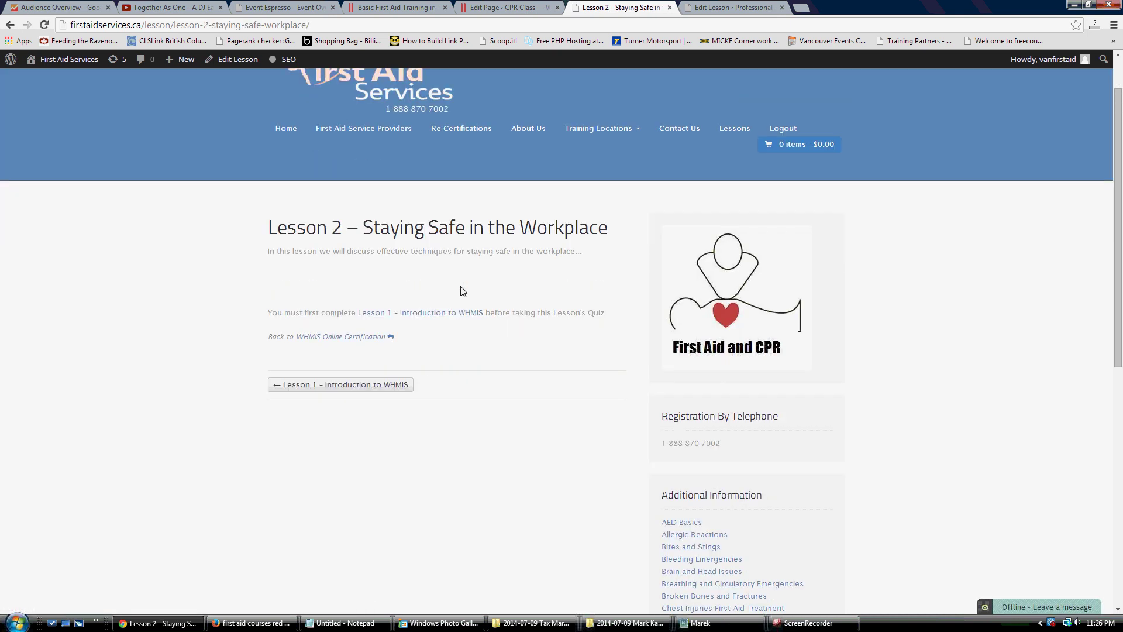
- Follow the prerequisite link back to Lesson 1, review the end of the lesson, and return to Lesson 2
{"action": "left_click", "coordinate": [413, 317]}
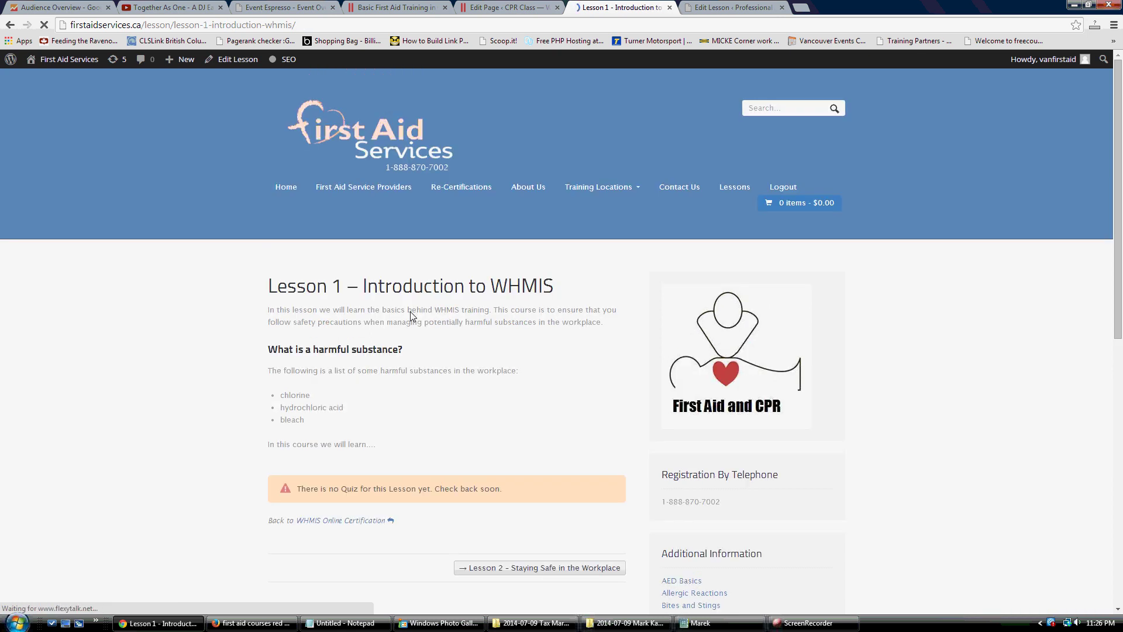
{"action": "scroll", "coordinate": [411, 316], "scroll_direction": "down", "scroll_amount": 1}
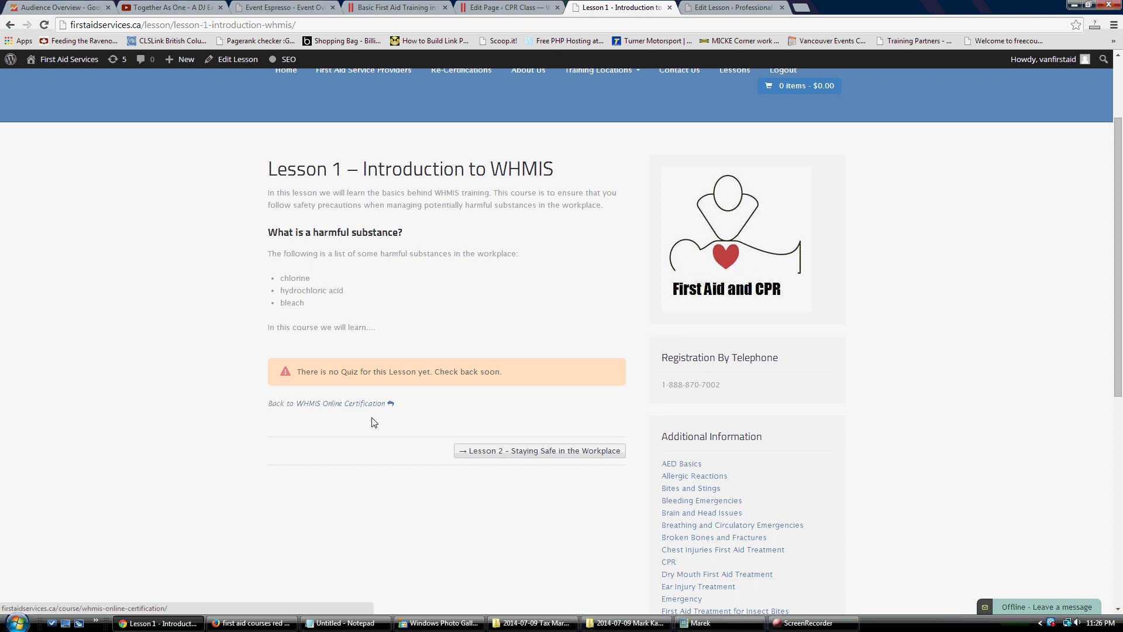
{"action": "left_click", "coordinate": [520, 451]}
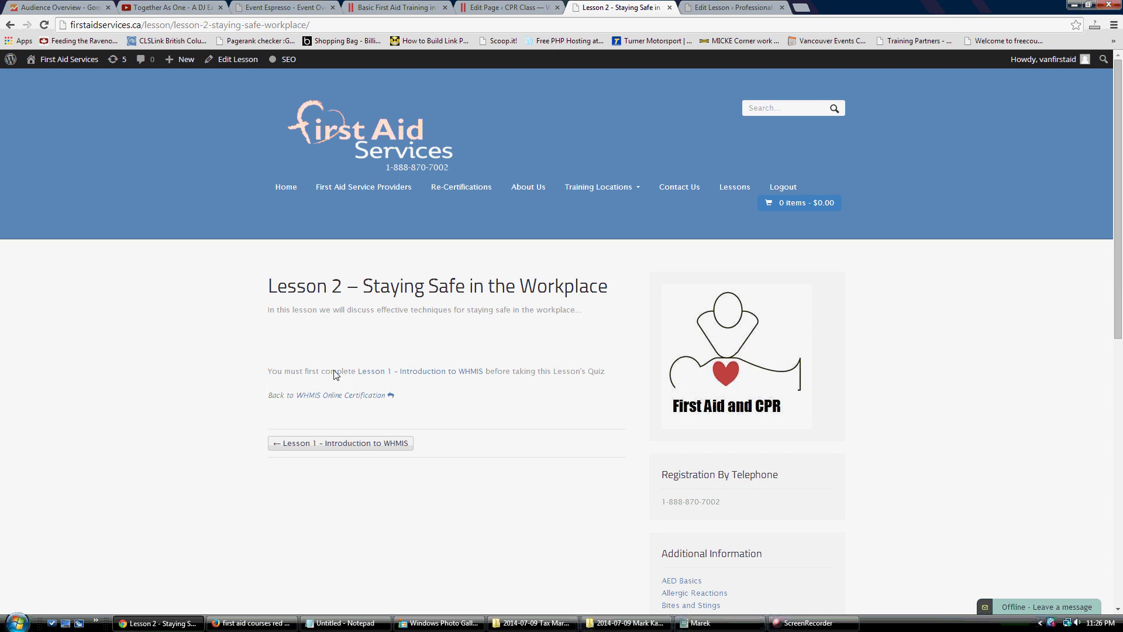
{"action": "left_click", "coordinate": [809, 623]}
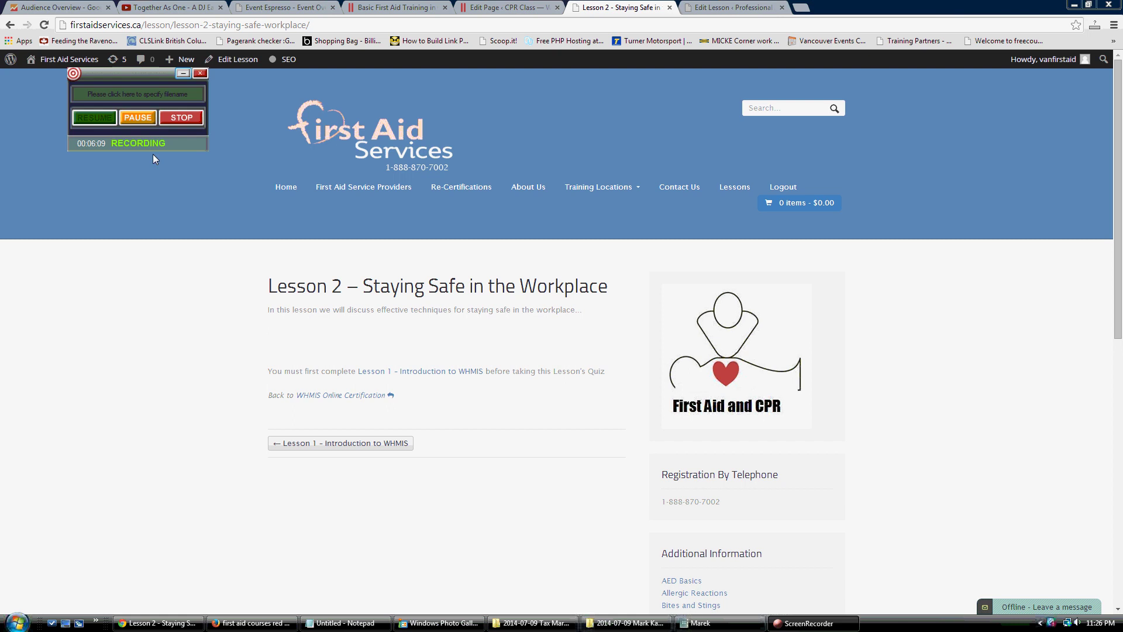